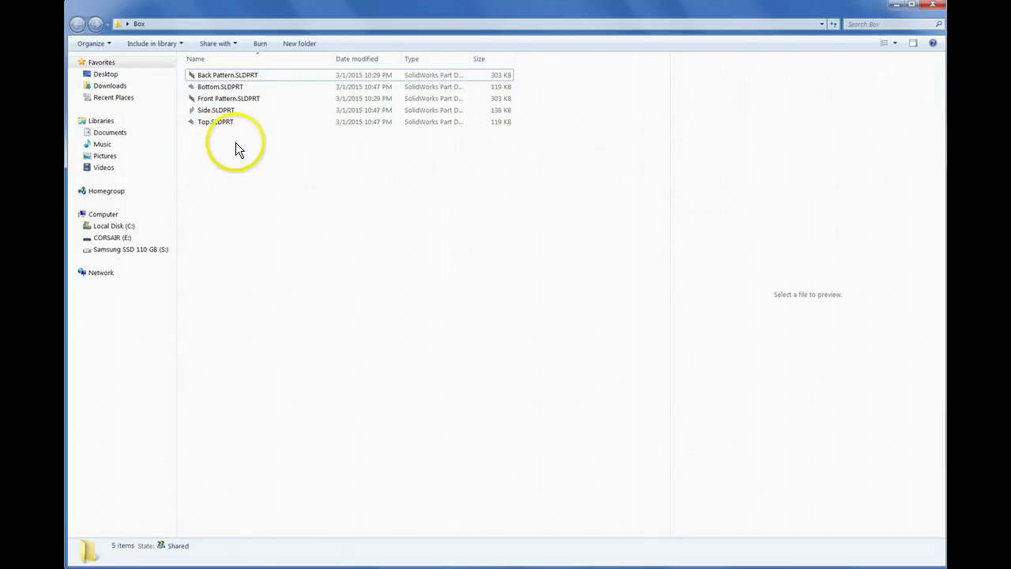
- Open all five part files from the Box folder in SolidWorks and check the list of open documents
left_click_drag(235, 144, 204, 76)
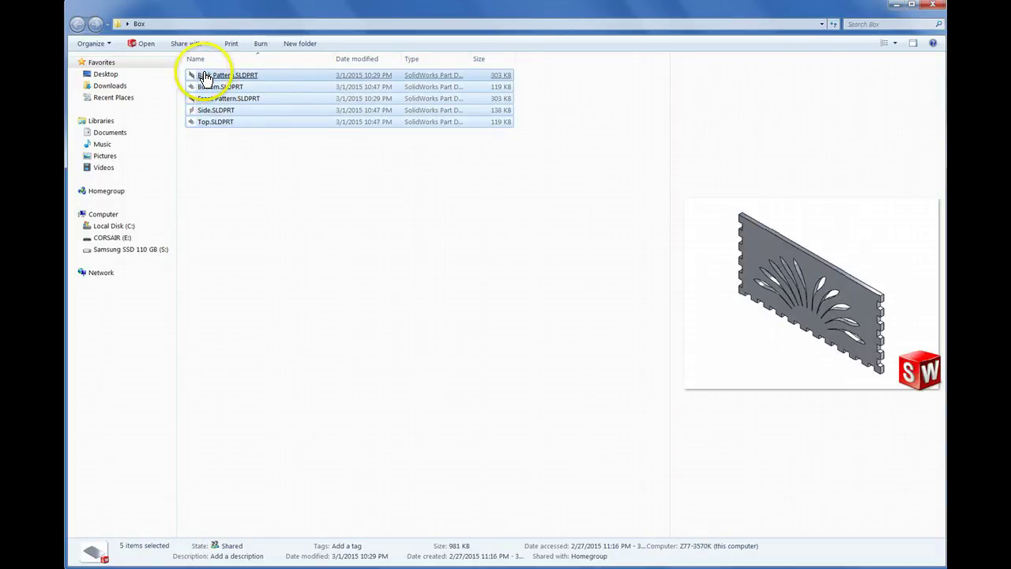
right_click(204, 76)
left_click(175, 81)
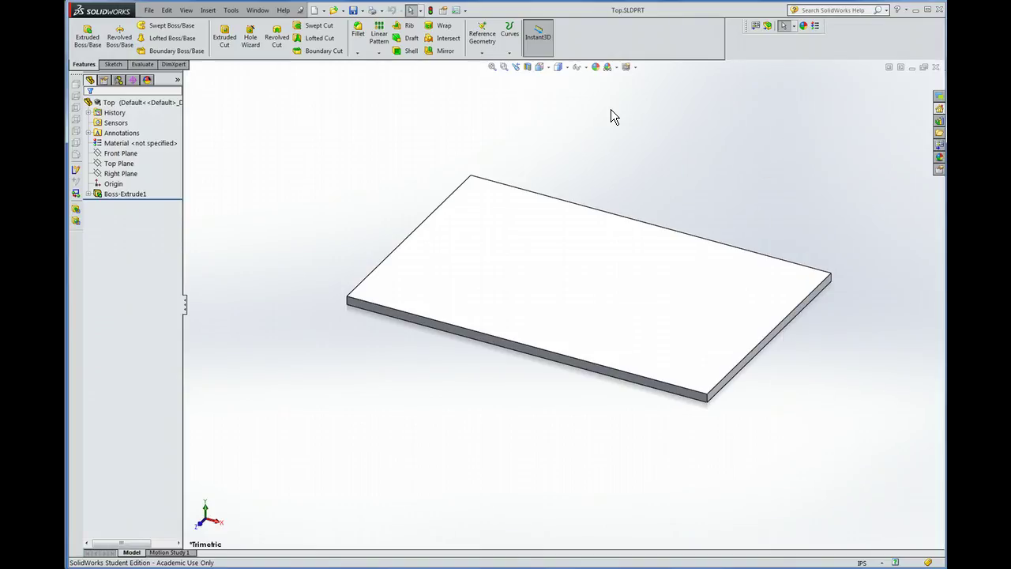
left_click(258, 11)
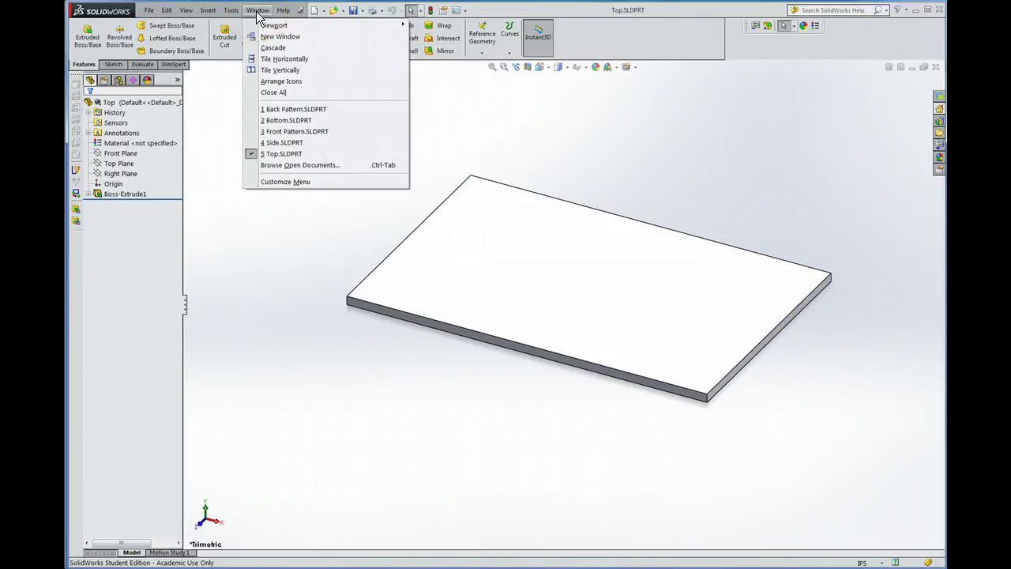
left_click(469, 134)
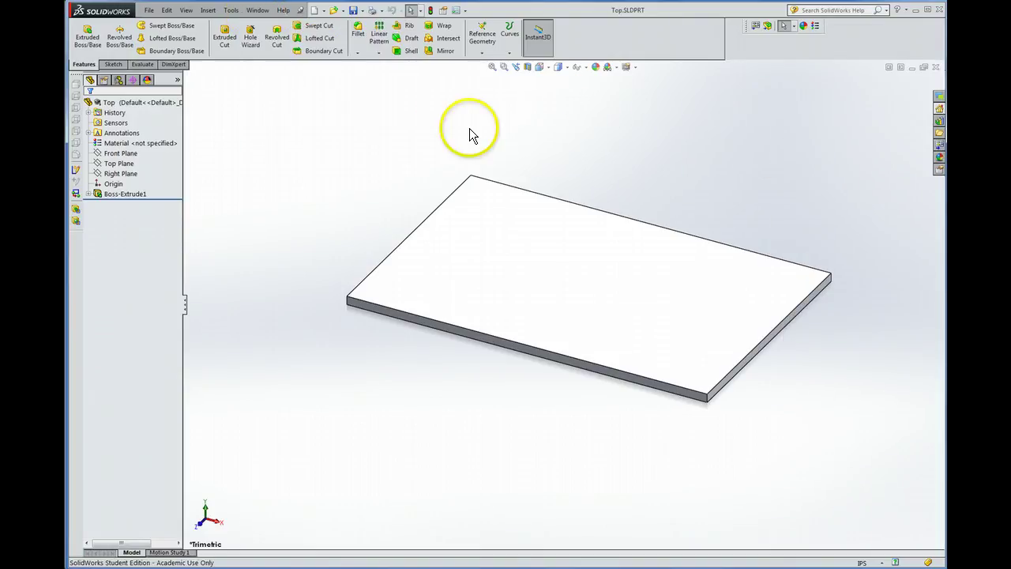
- Create a new assembly and insert the Front Pattern part at its origin as the fixed first component
left_click(314, 14)
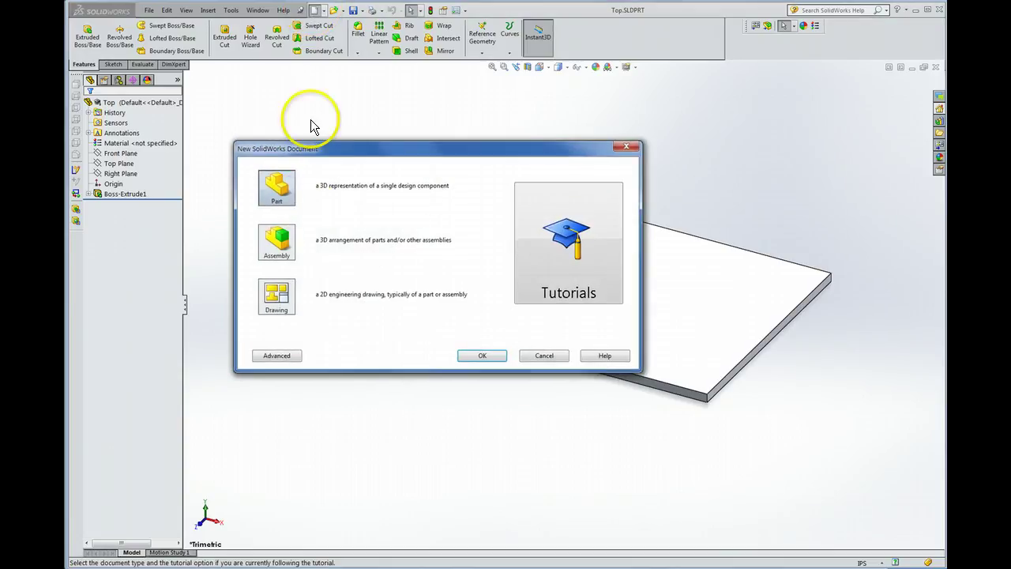
left_click(278, 252)
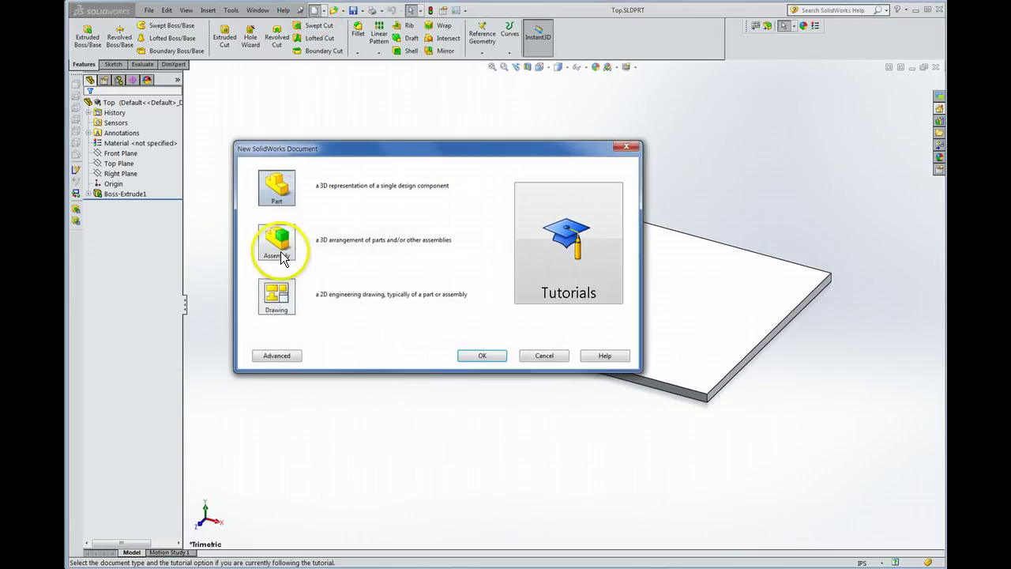
left_click(478, 356)
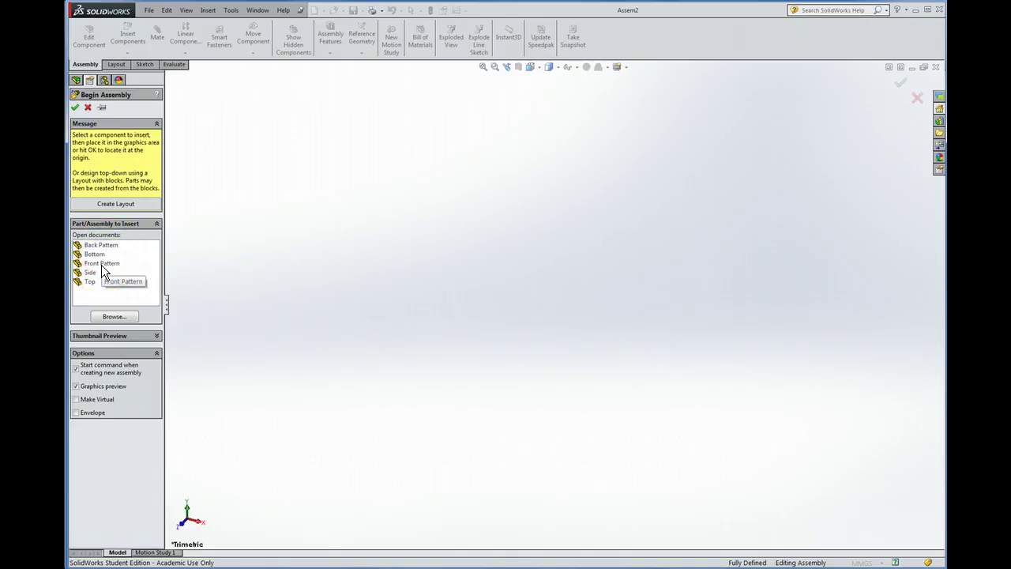
left_click(98, 264)
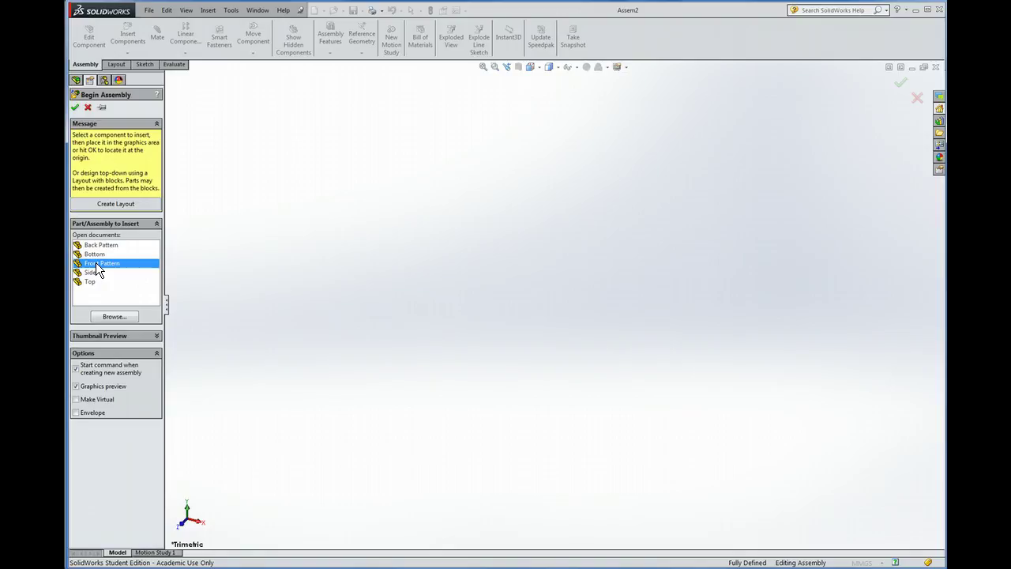
left_click(75, 107)
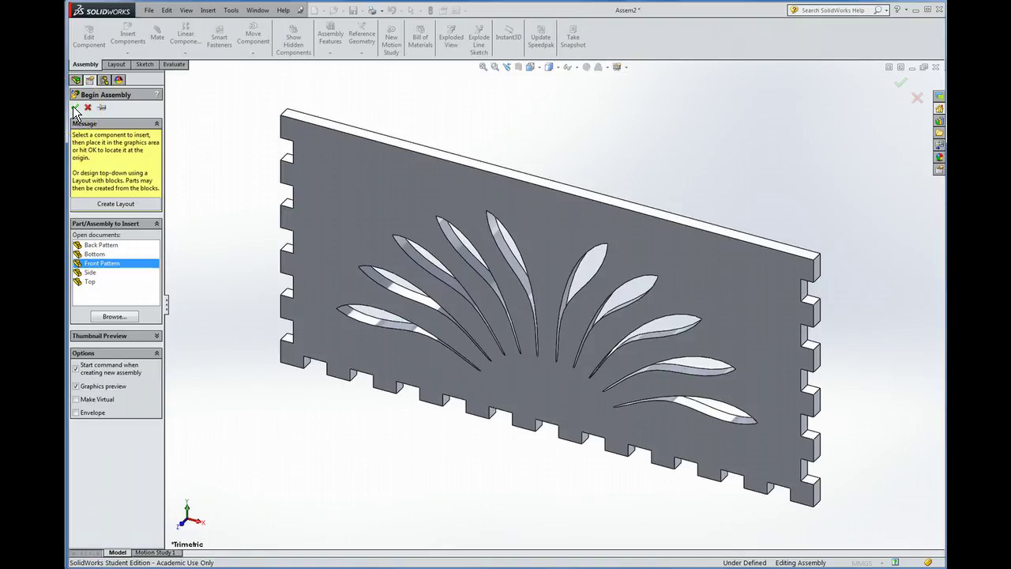
left_click(75, 108)
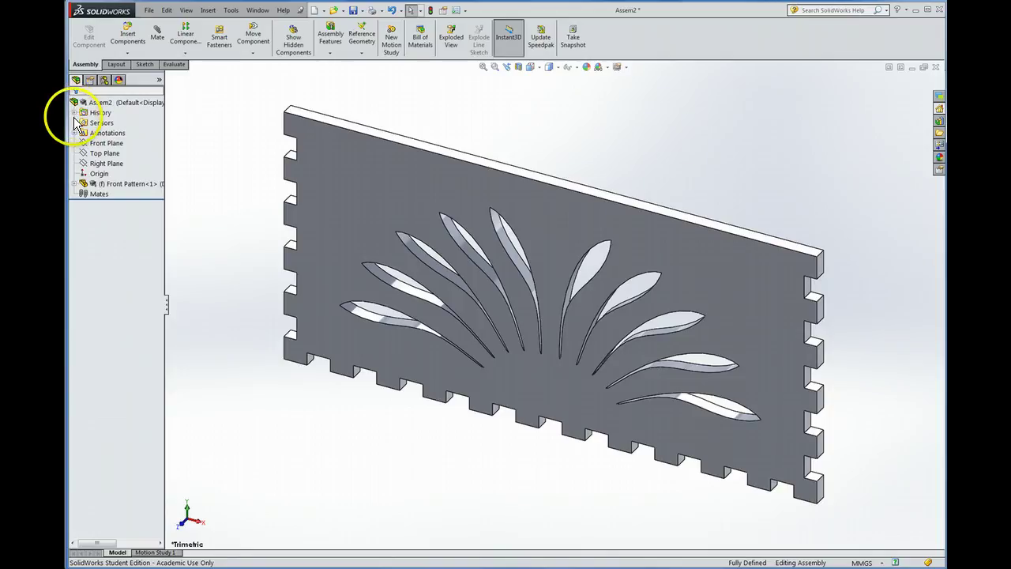
- Insert two copies of the Side part, one near each end of the front panel
left_click(128, 38)
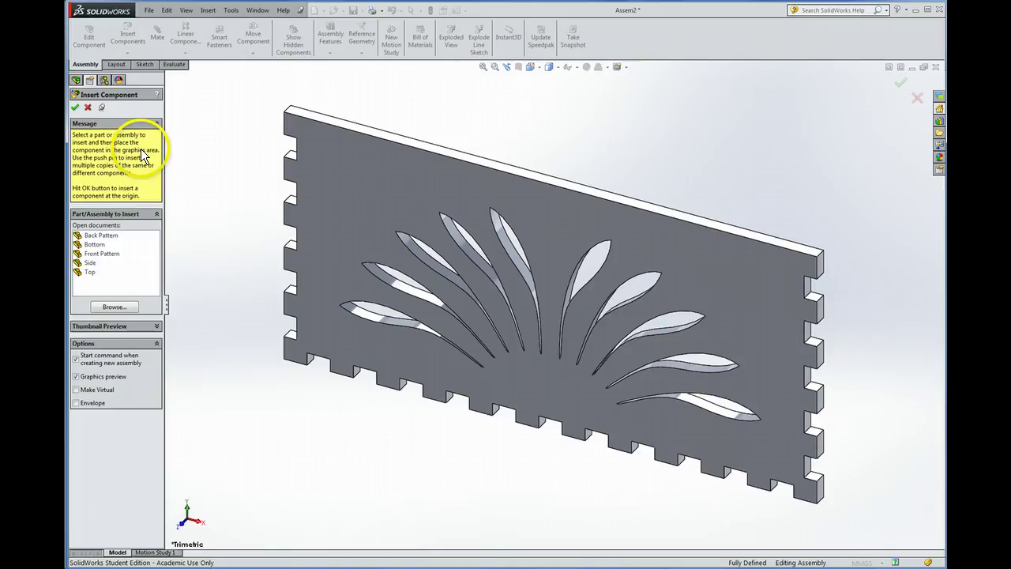
left_click(90, 264)
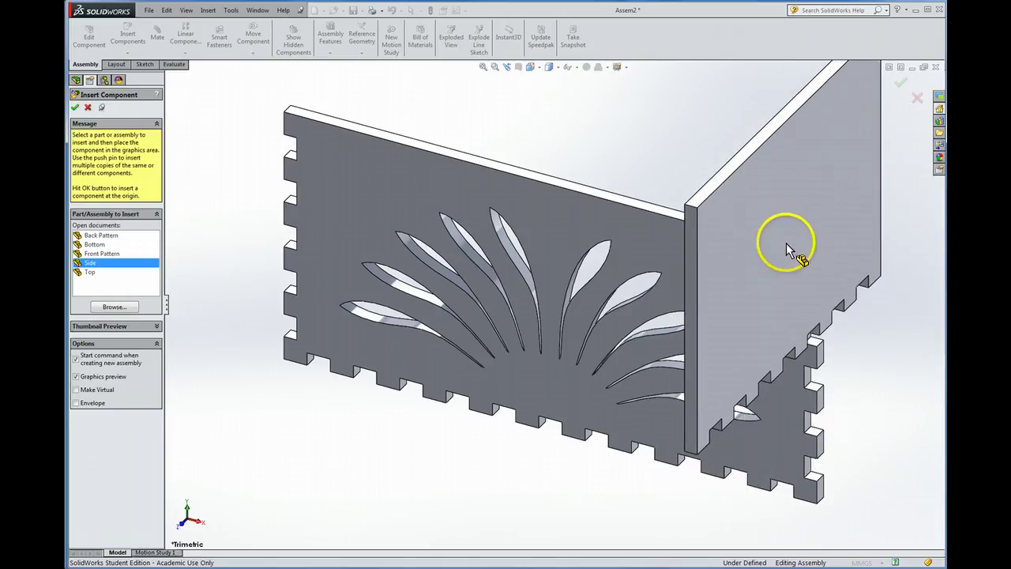
left_click(767, 241)
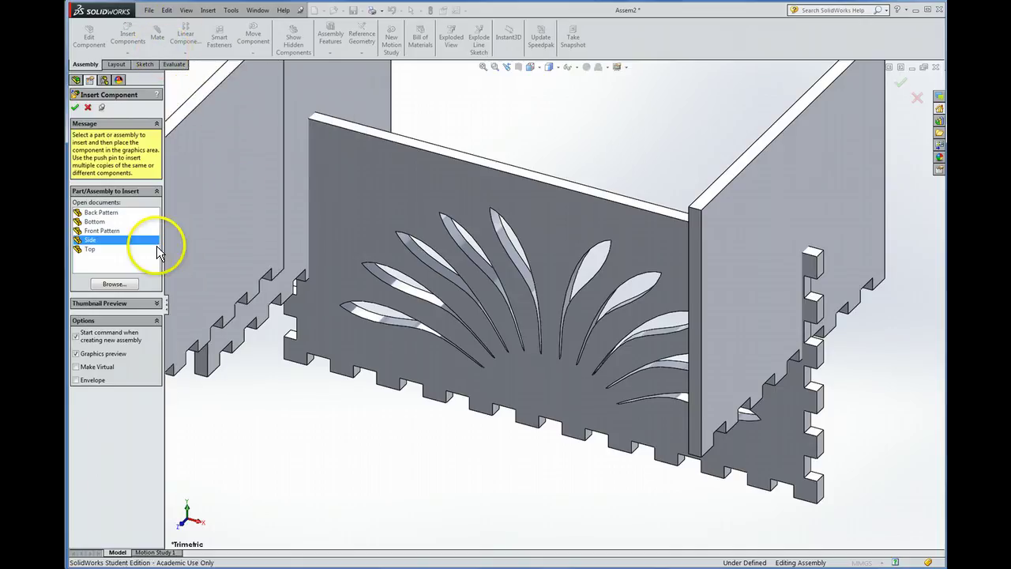
left_click(181, 237)
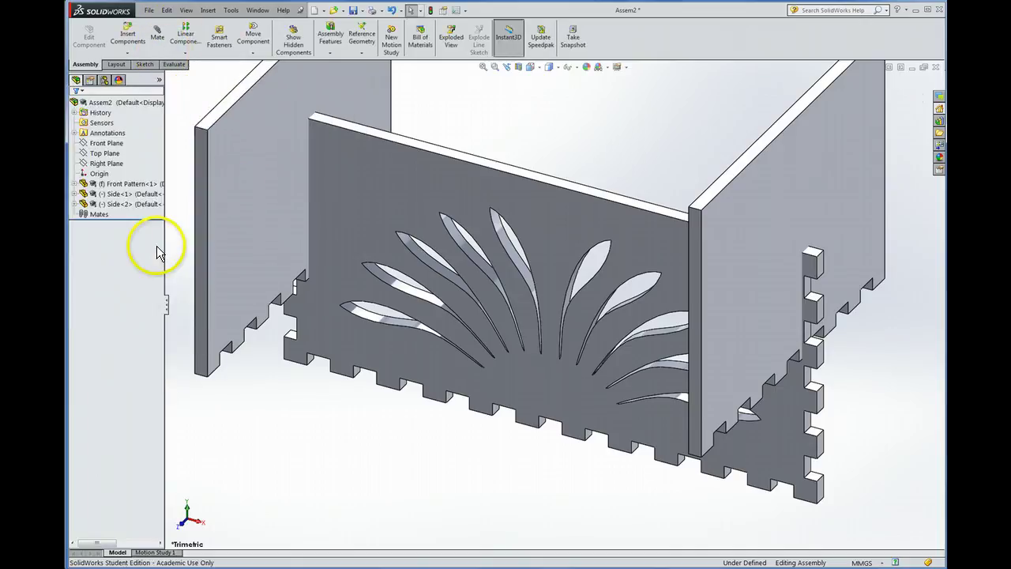
- Add a coincident mate between the right side panel's narrow front end face and the front panel's patterned front face
left_click(157, 38)
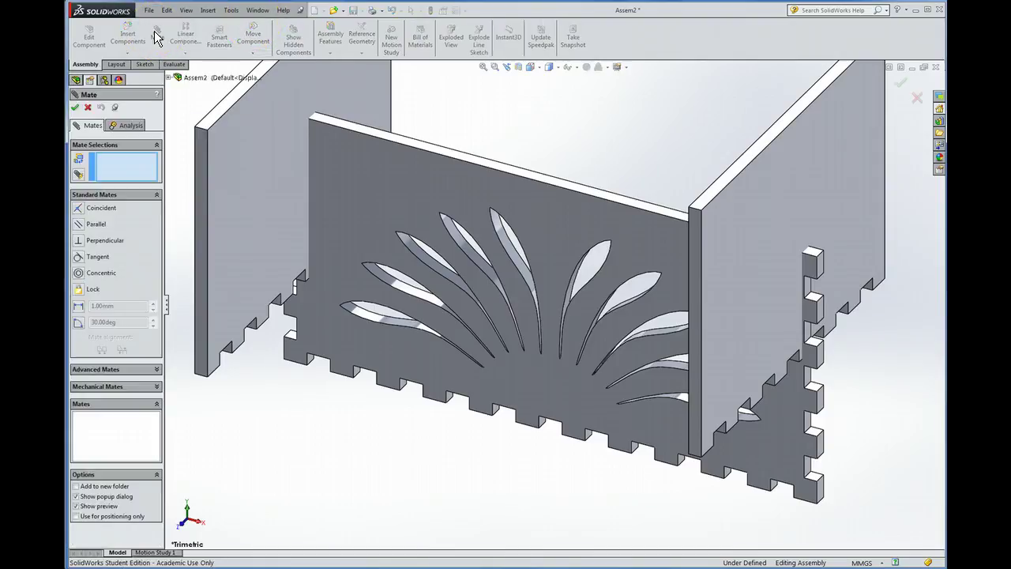
left_click(694, 256)
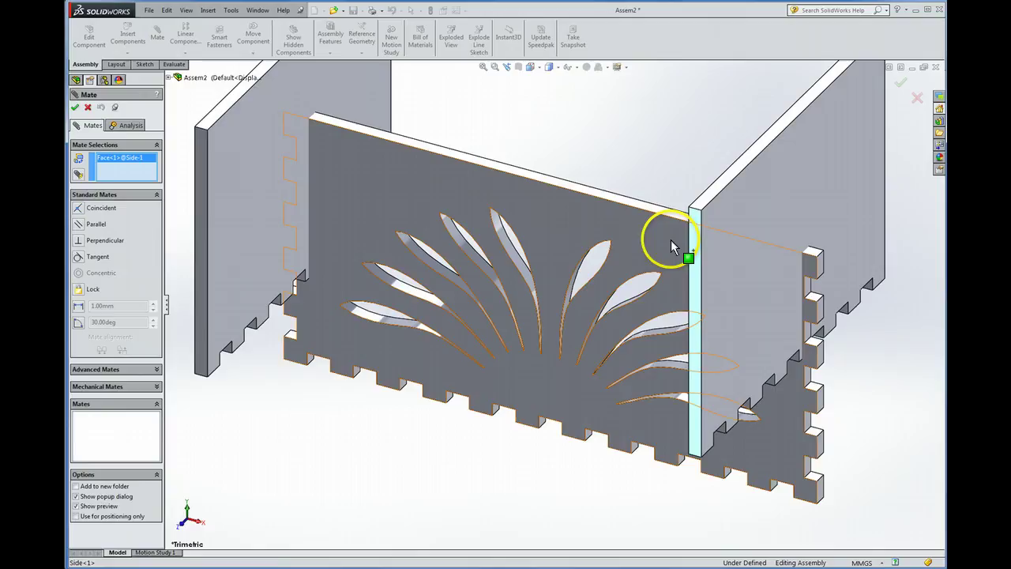
left_click(672, 244)
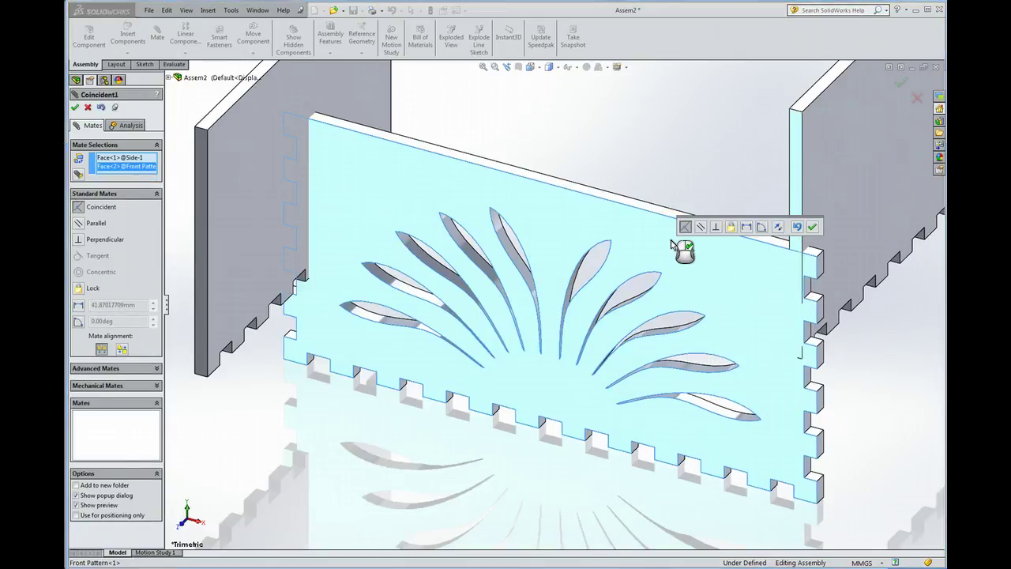
left_click(813, 228)
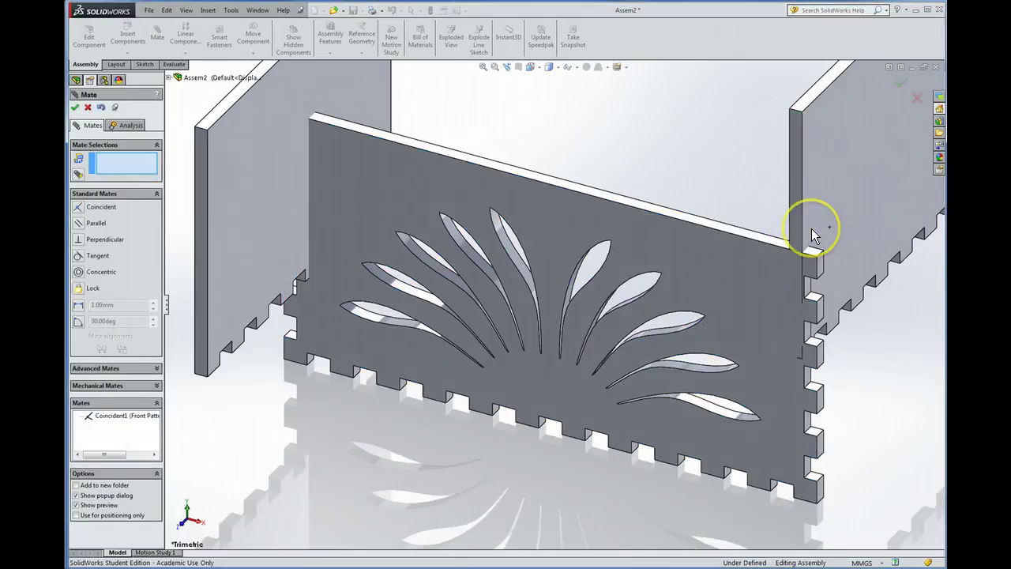
- Mate the right side panel's top face coincident with the front panel's top, and its outer face with the front panel's tab ends
left_click(809, 101)
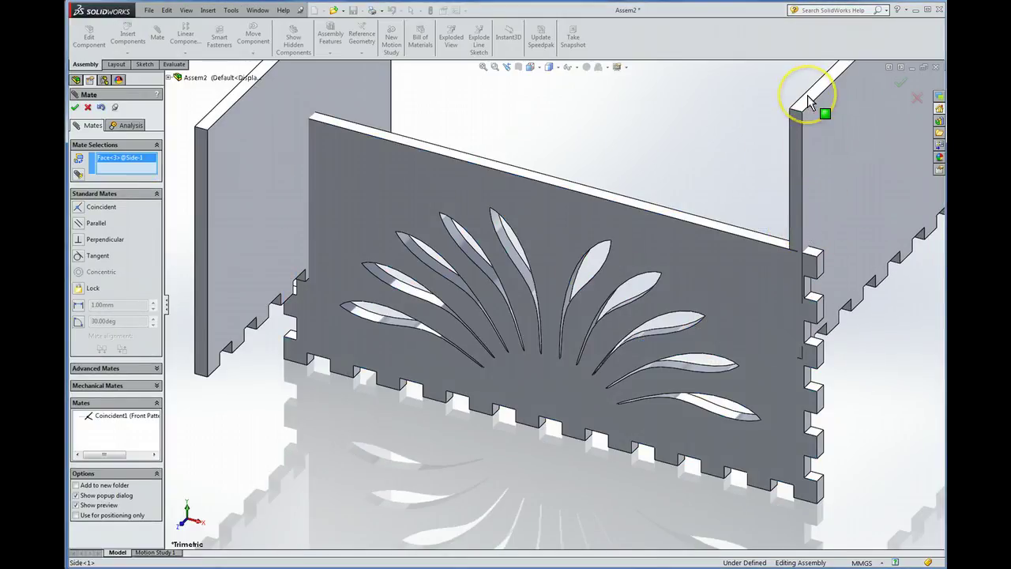
left_click(746, 235)
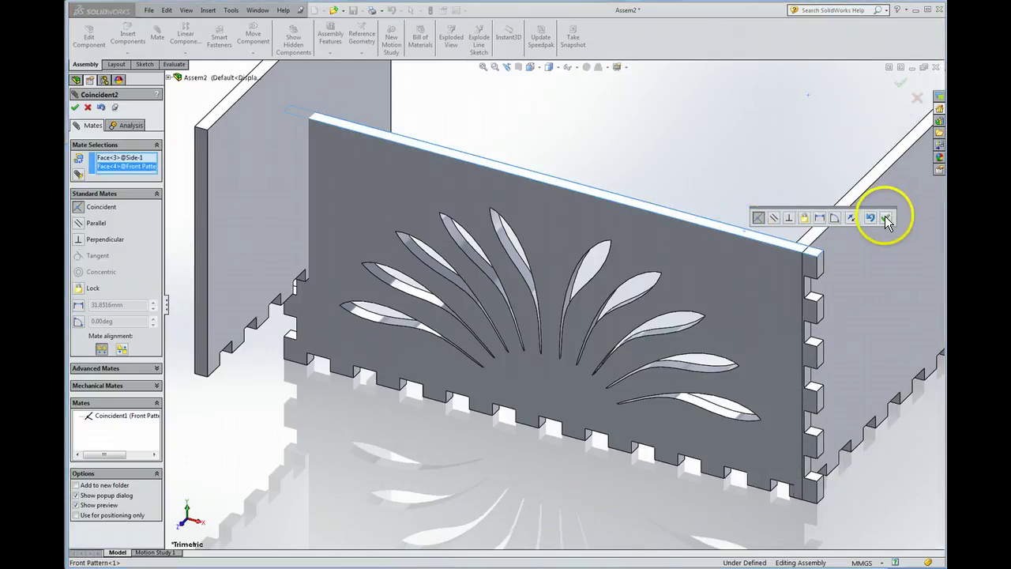
left_click(888, 220)
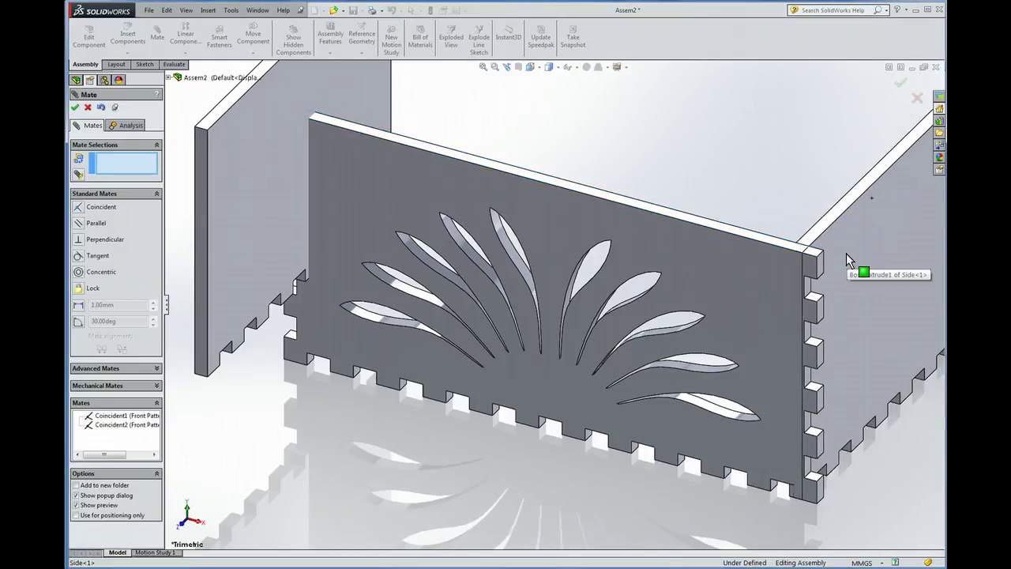
left_click(846, 253)
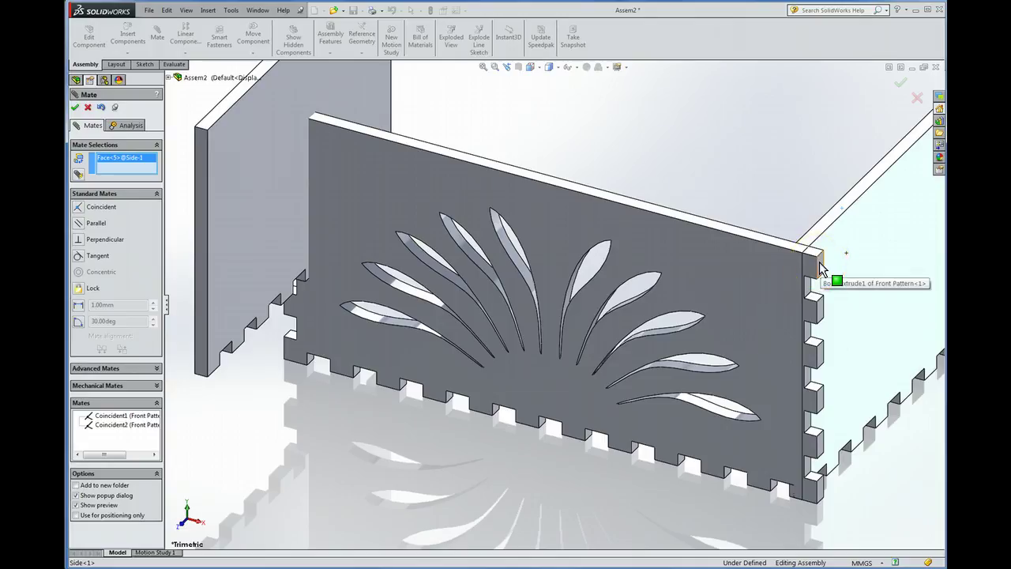
left_click(819, 261)
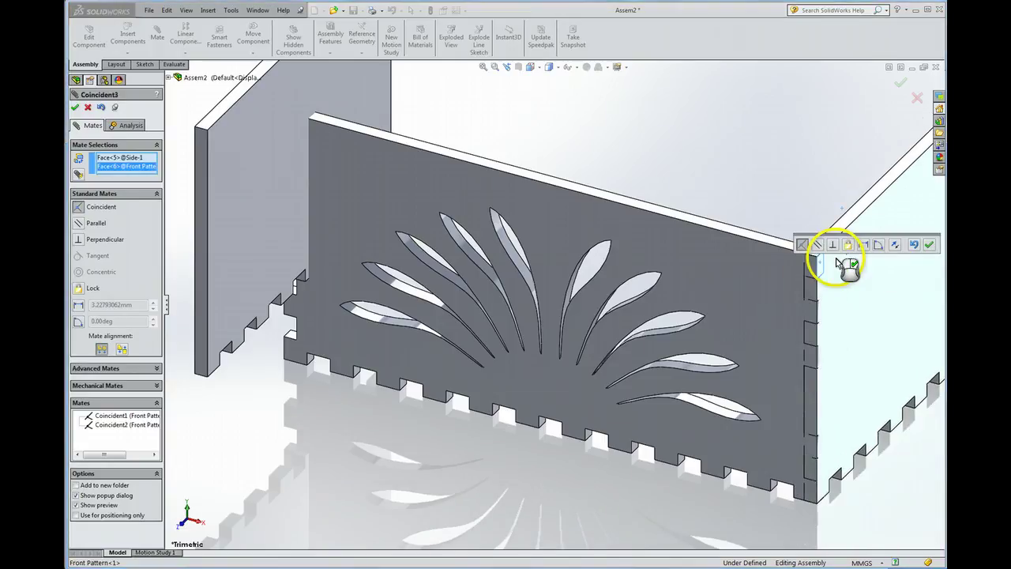
left_click(929, 245)
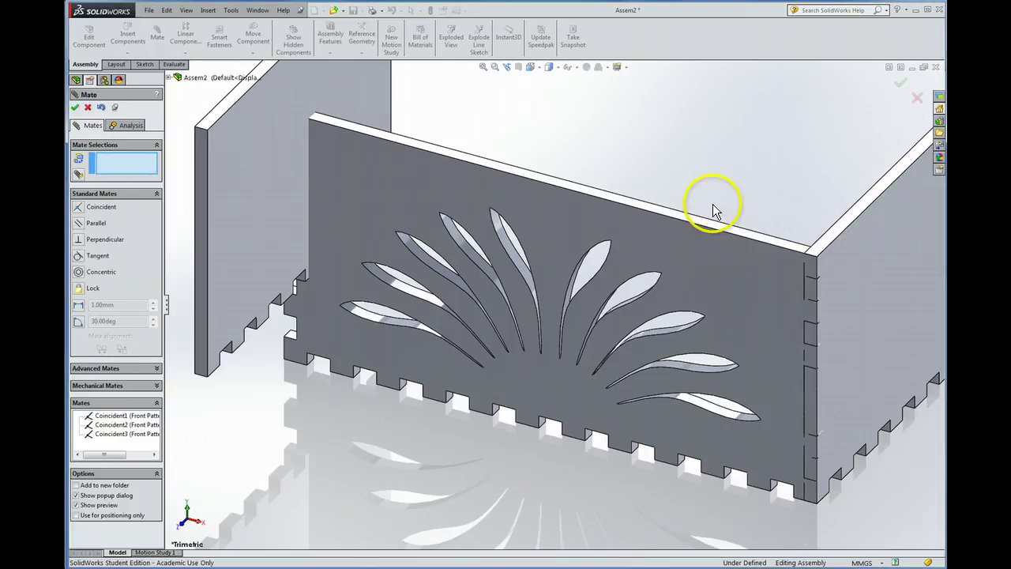
- Mate the left side panel's top face coincident with the front panel's top, and its front end face with the front panel's patterned face
left_click(224, 113)
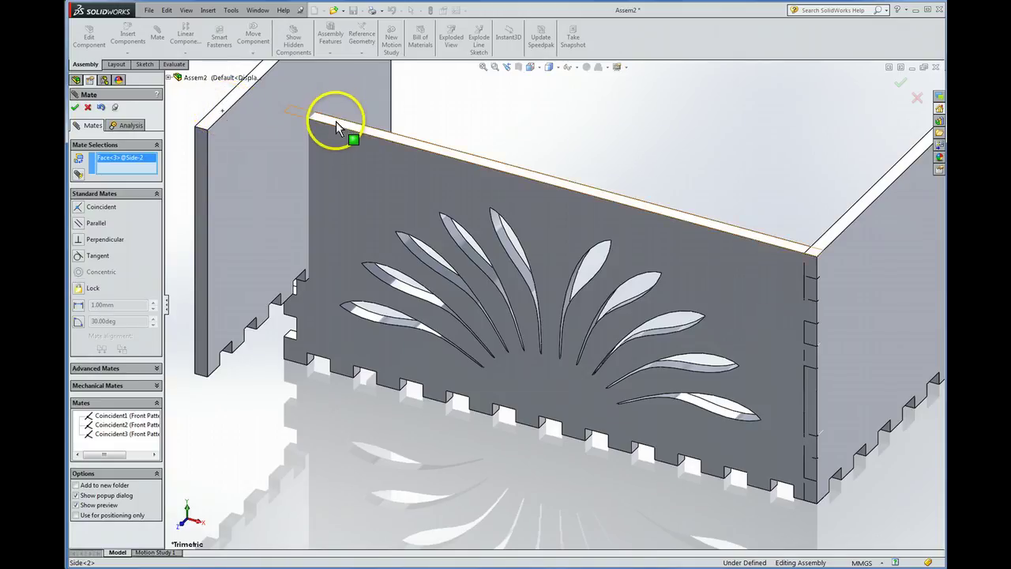
left_click(338, 125)
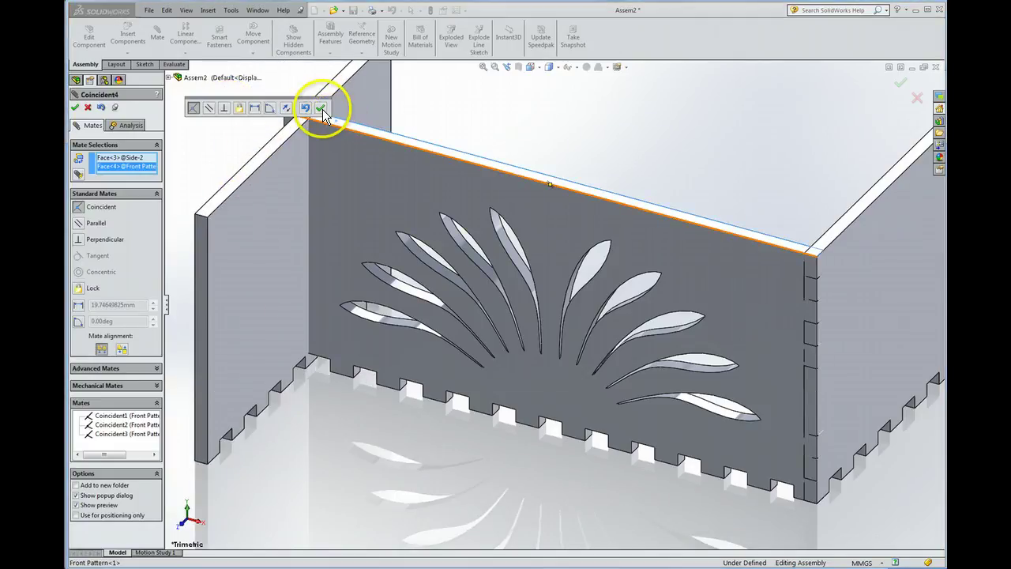
left_click(322, 113)
left_click(327, 166)
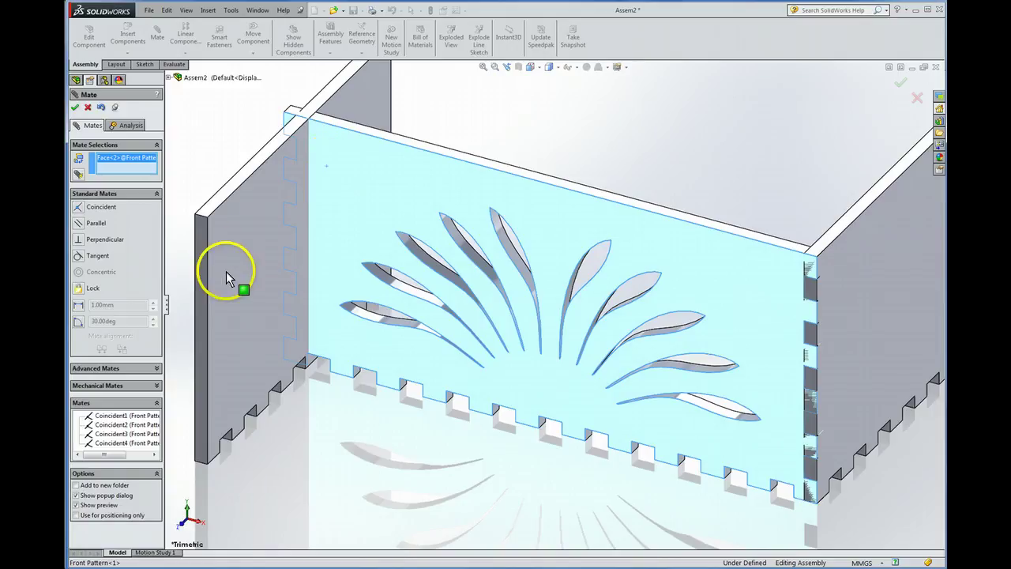
left_click(199, 258)
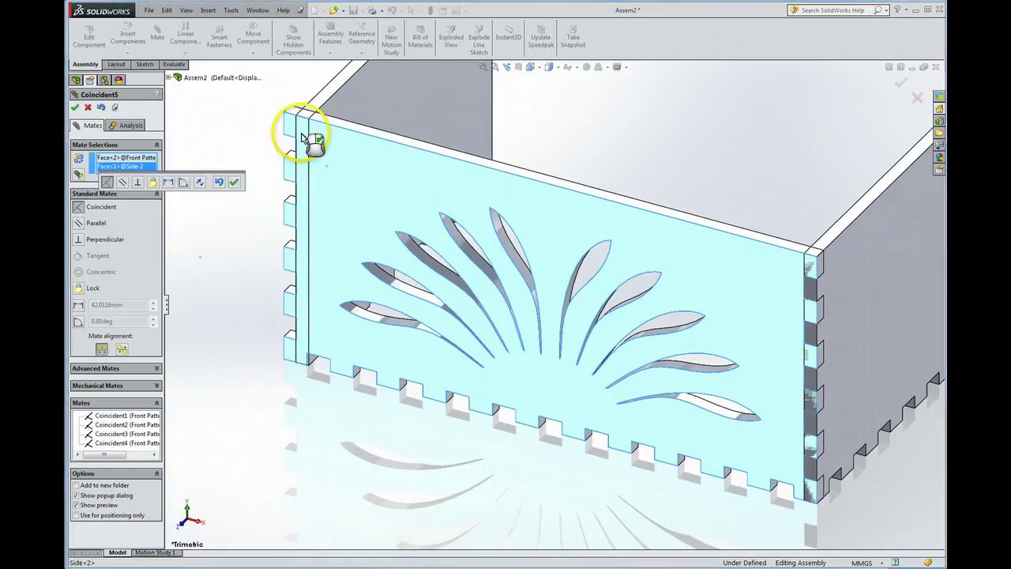
middle_click_drag(254, 216, 335, 244)
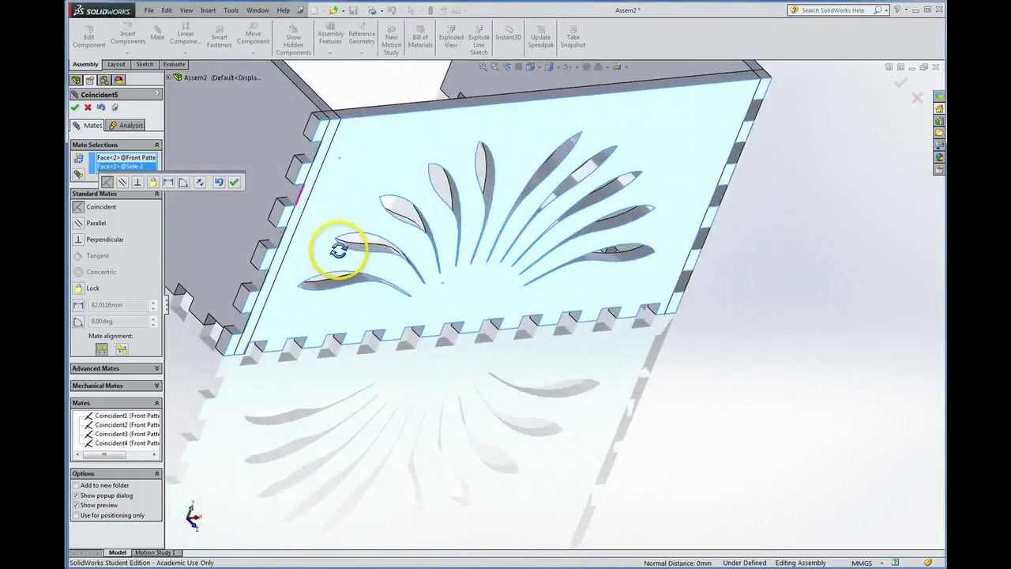
left_click(235, 182)
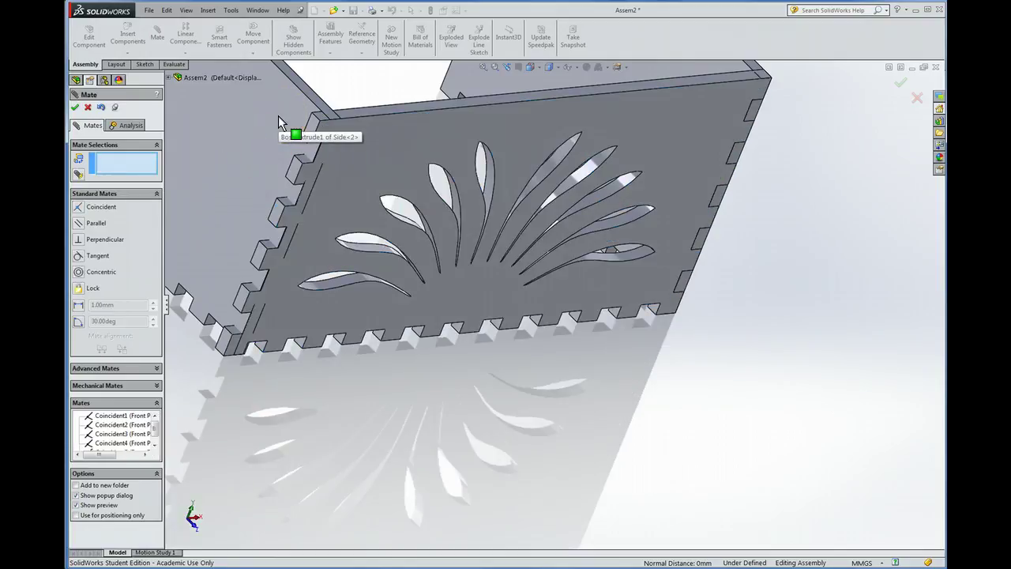
- Mate the left side panel's outer face coincident with the front panel's tab end face and finish mating
left_click(308, 118)
left_click(314, 129)
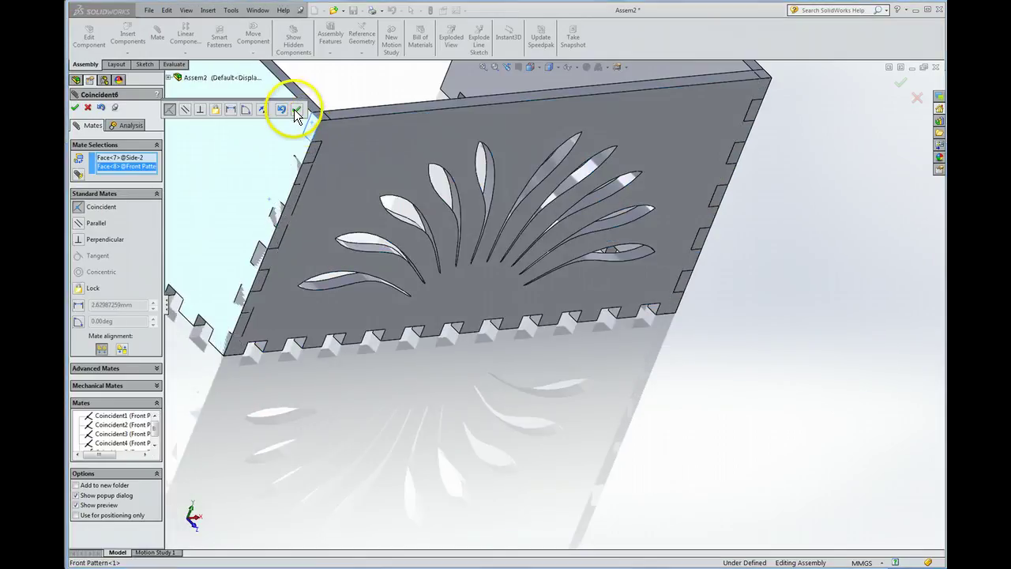
left_click(296, 113)
scroll(504, 447, "up", 6)
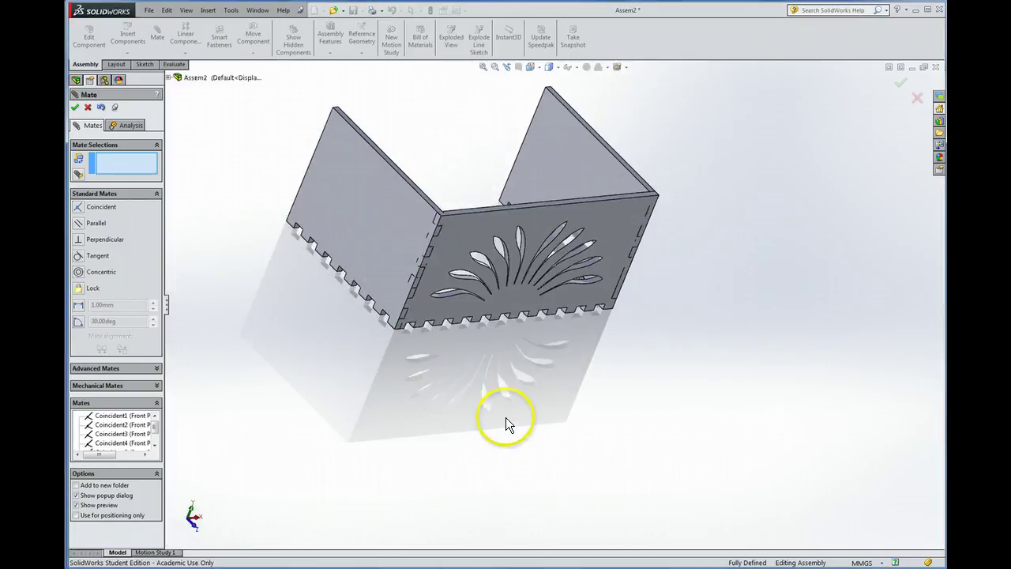
mouse_move(520, 388)
middle_mouse_down()
mouse_move(517, 296)
mouse_move(535, 375)
middle_mouse_up()
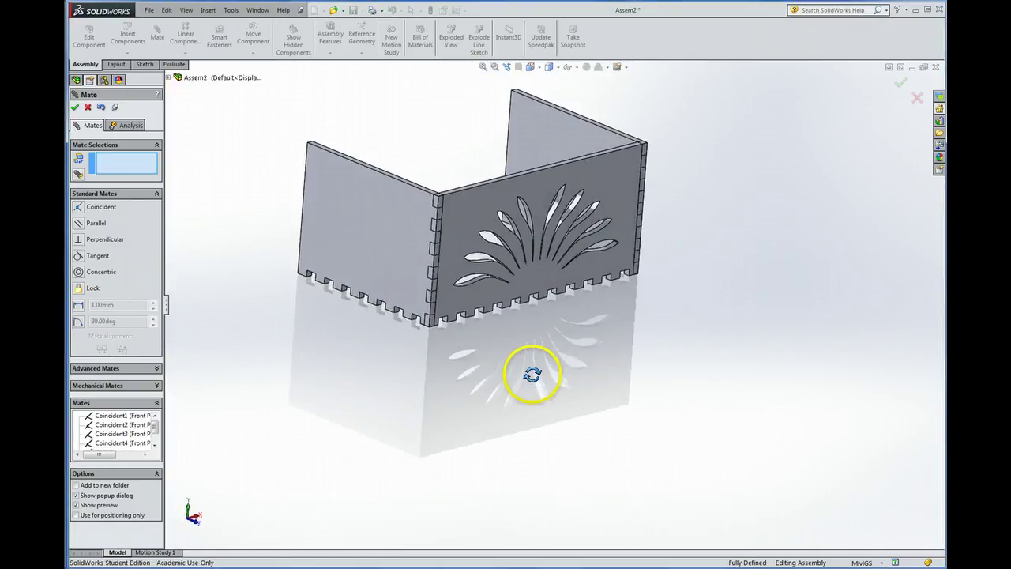
left_click(74, 109)
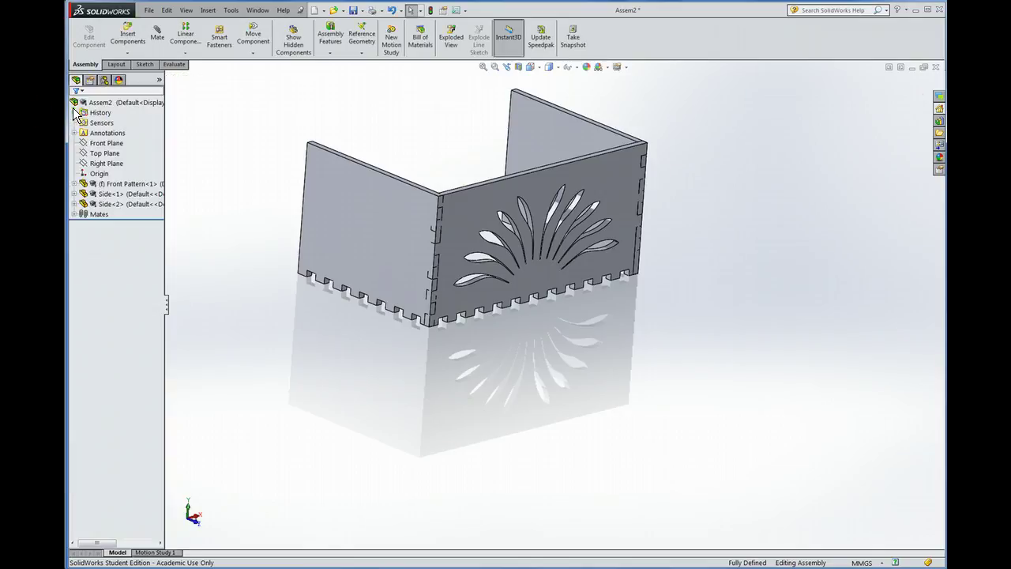
- Insert the Back Pattern part into the assembly and place it near the open back of the box
left_click(128, 33)
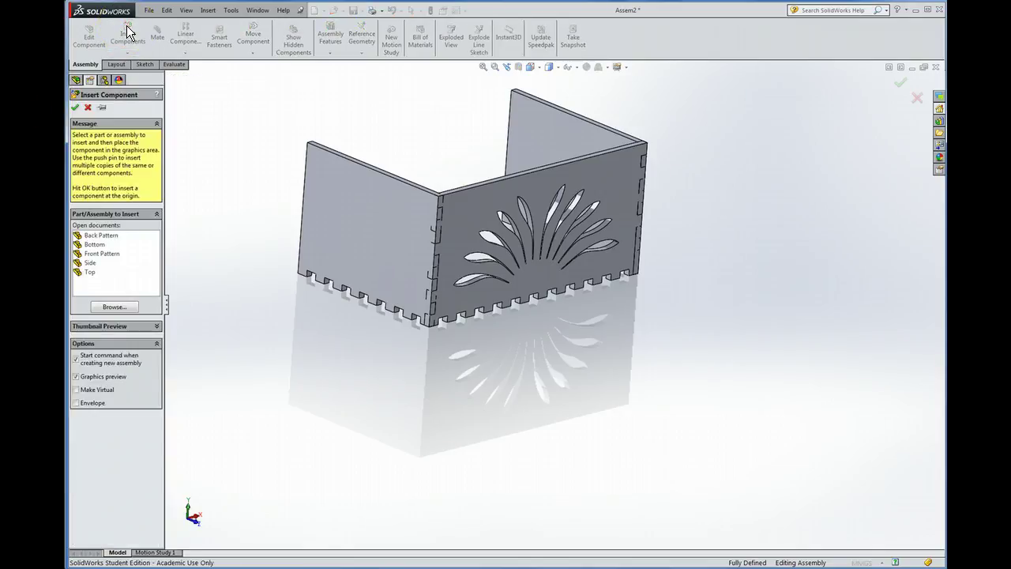
left_click(102, 235)
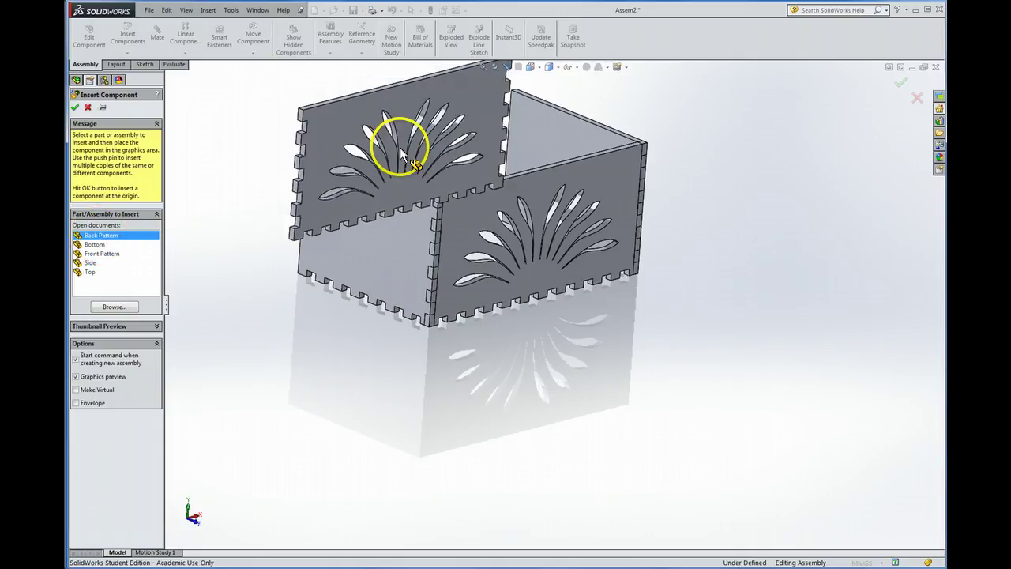
left_click(357, 142)
middle_click_drag(253, 266, 467, 295)
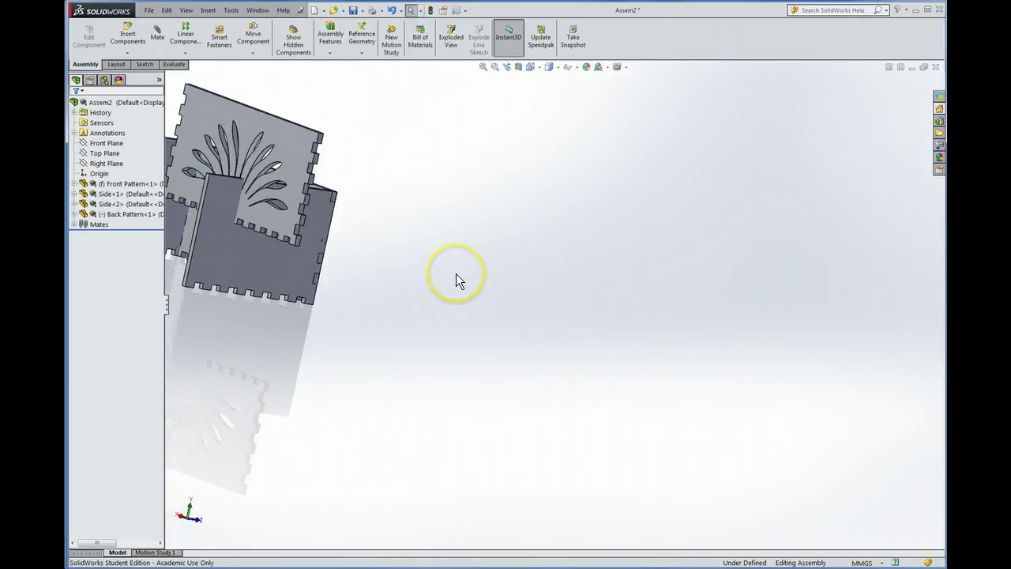
key("f")
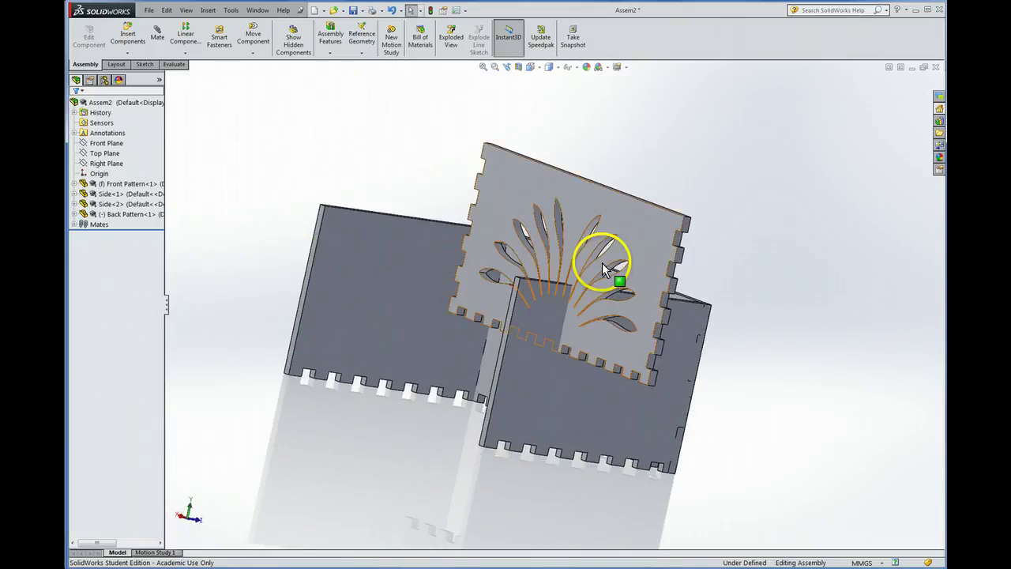
- Add a coincident mate between the back panel's outer patterned face and the left side panel's narrow rear end face
left_click(641, 230)
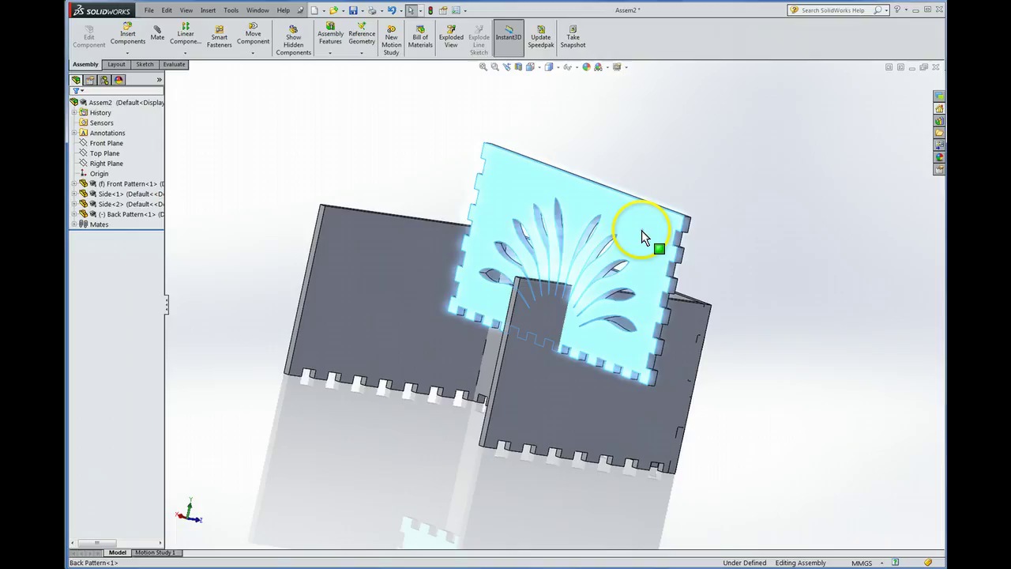
scroll(502, 343, "down", 3)
left_click(510, 357)
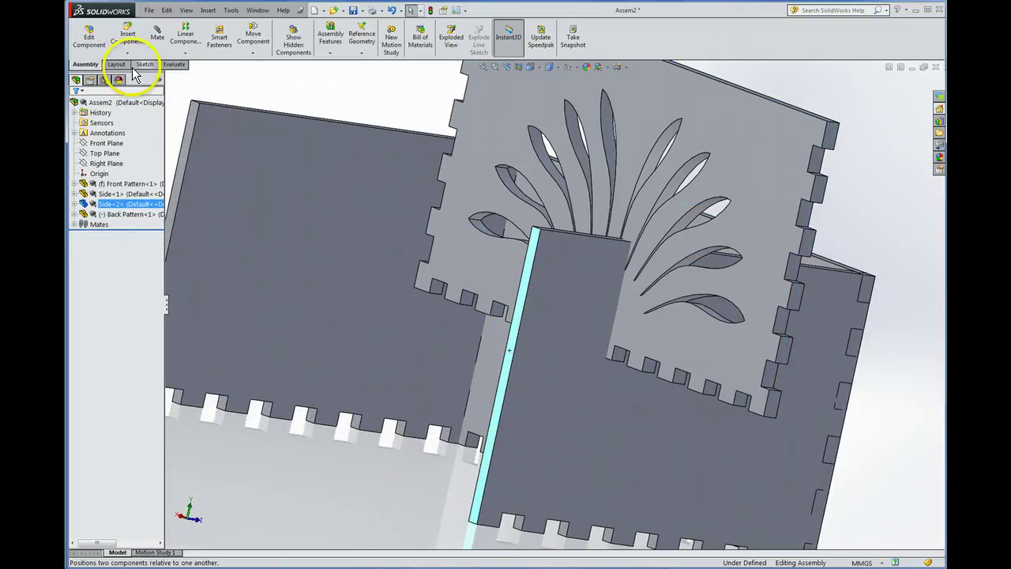
left_click(375, 104)
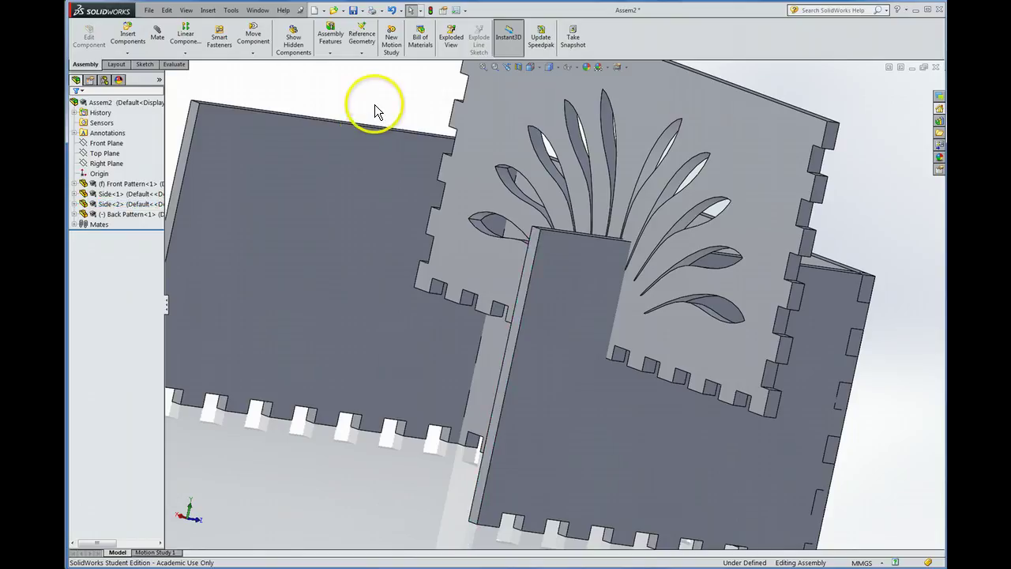
left_click(156, 38)
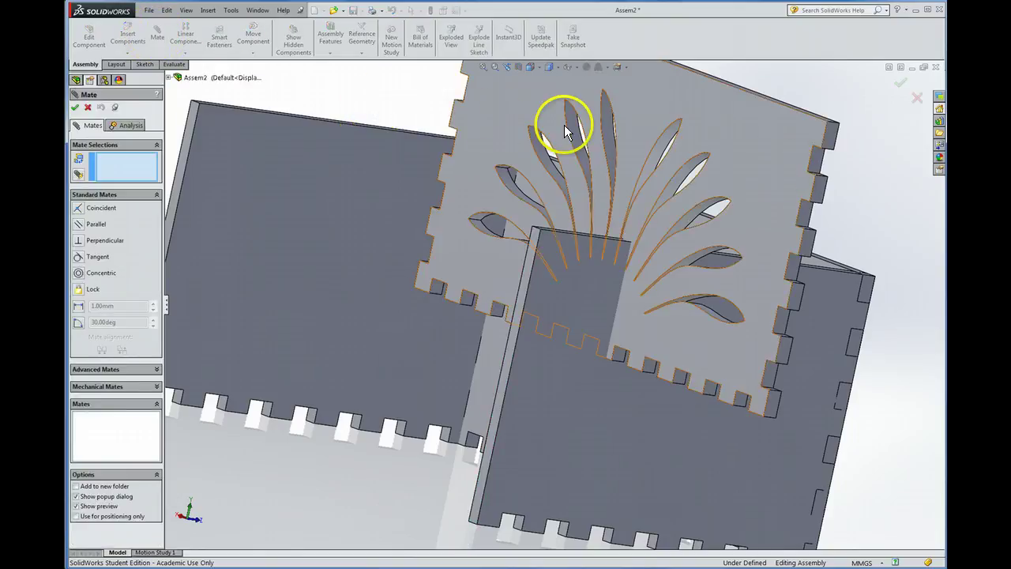
left_click(775, 152)
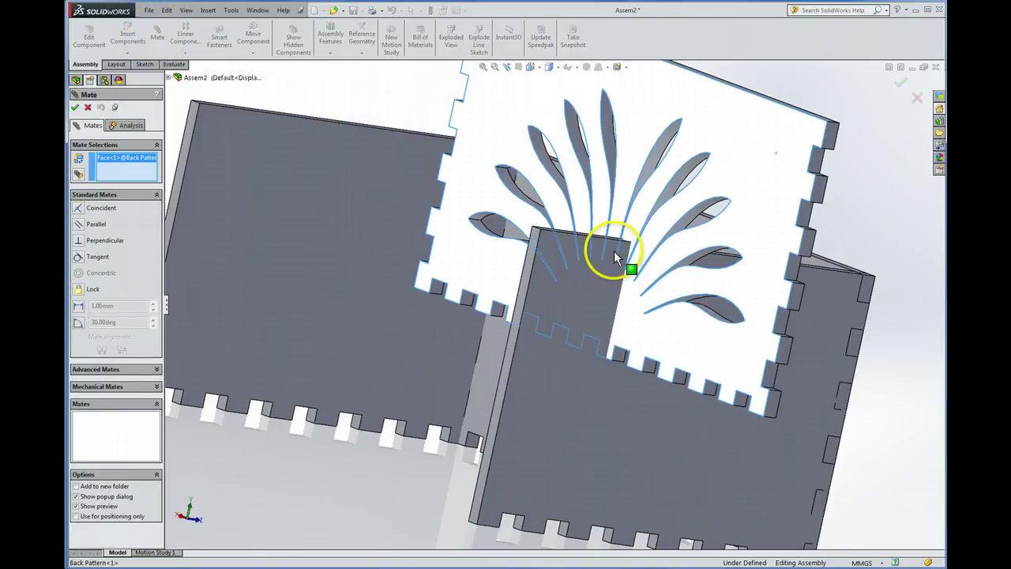
left_click(529, 271)
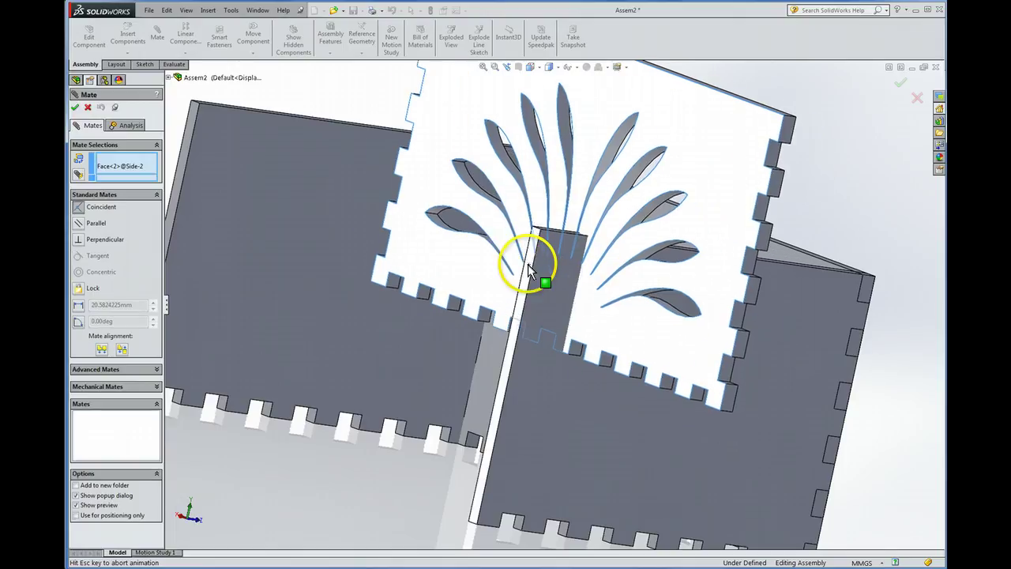
left_click(670, 251)
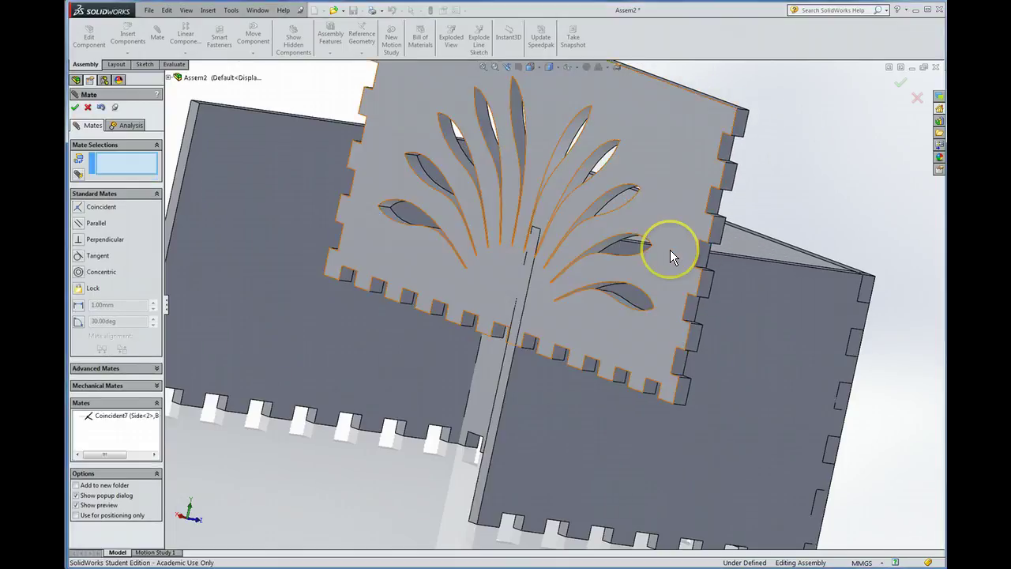
- Mate the back panel's tab end face coincident with the left side panel's outer face
left_click(709, 281)
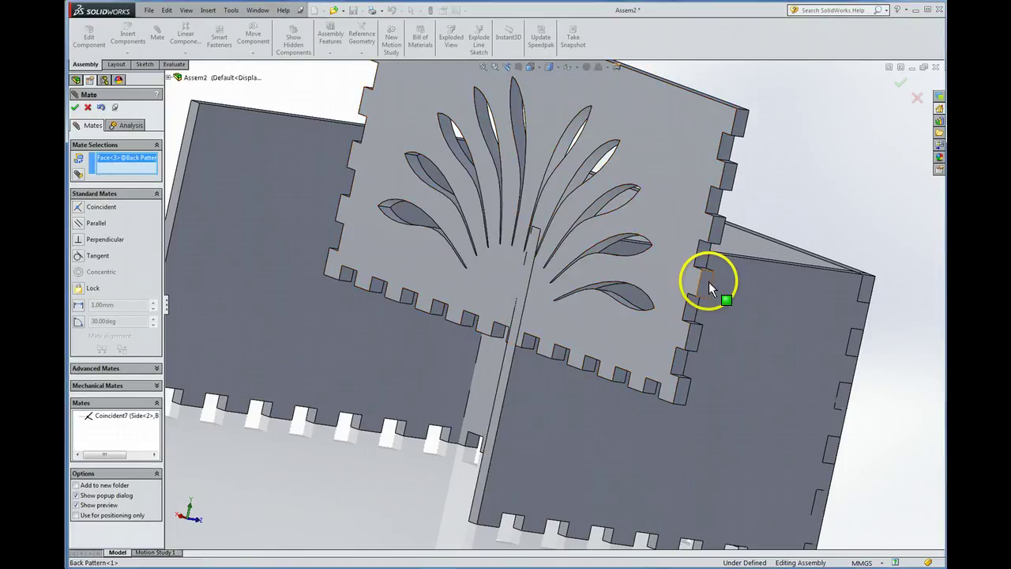
left_click(552, 397)
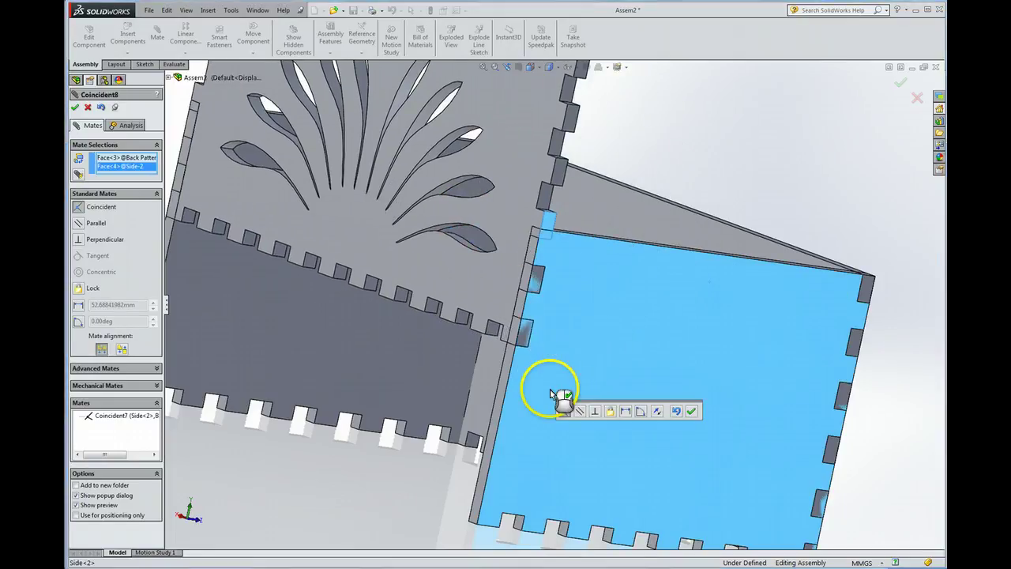
left_click(688, 411)
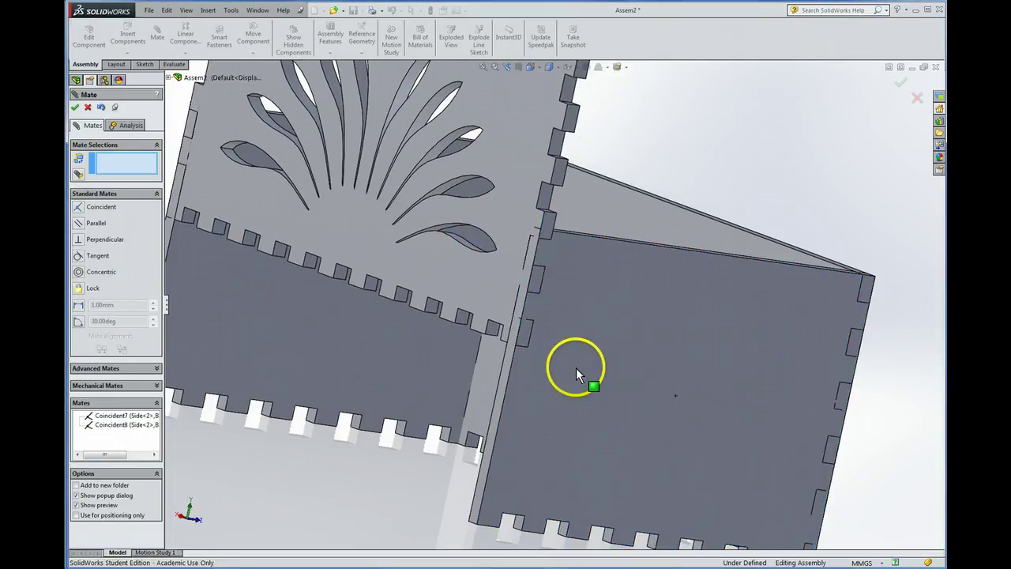
- Mate the back panel's top face coincident with the left side panel's top face and finish mating
middle_click_drag(582, 373, 544, 409)
middle_click_drag(536, 333, 498, 223)
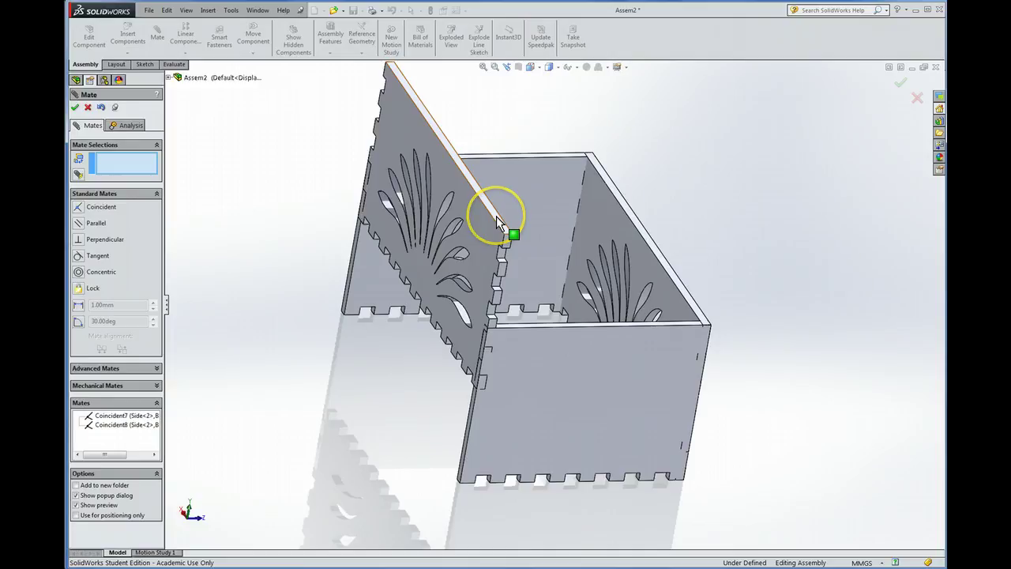
left_click(497, 216)
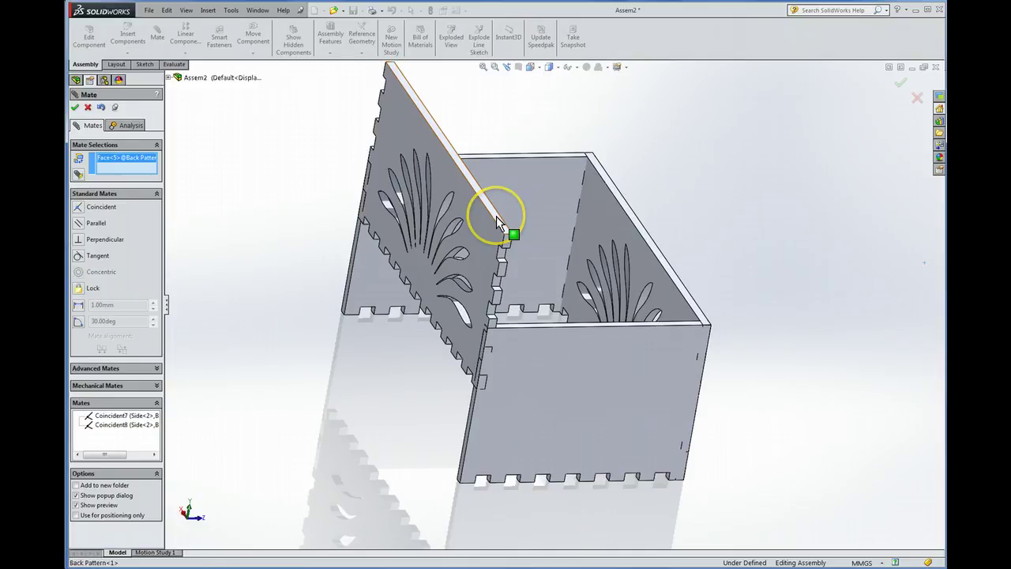
left_click(522, 331)
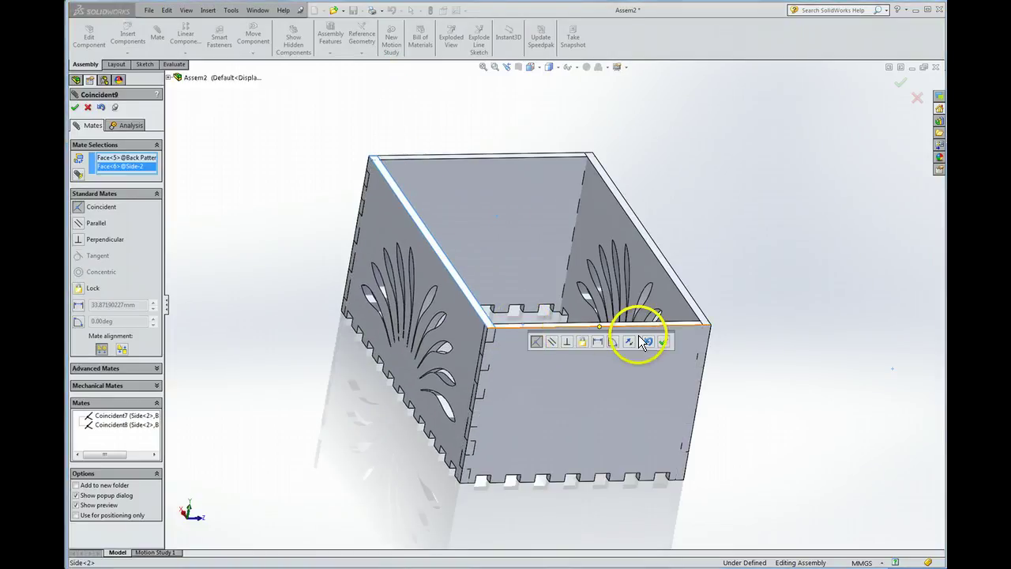
left_click(663, 342)
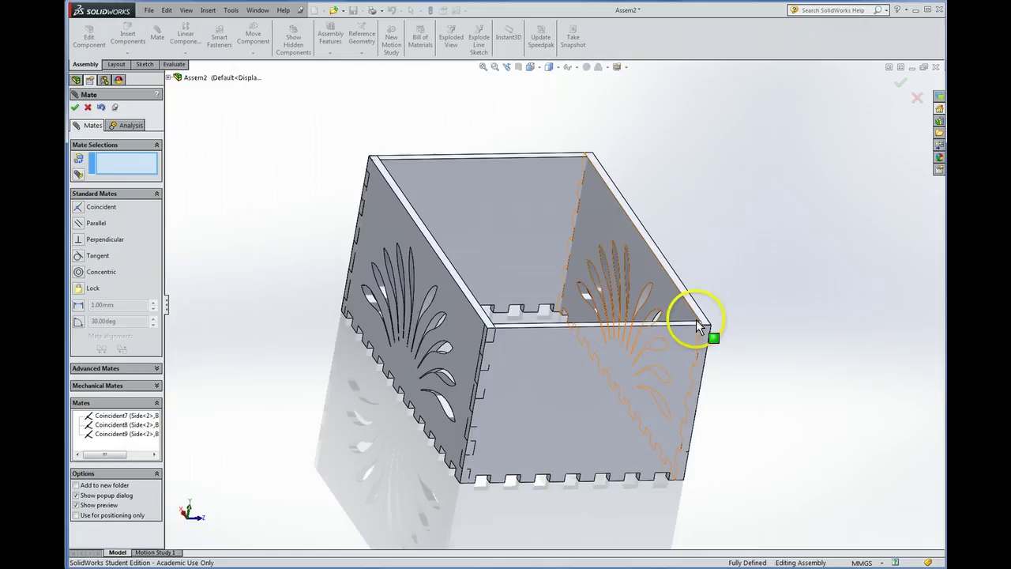
middle_click_drag(749, 327, 598, 295)
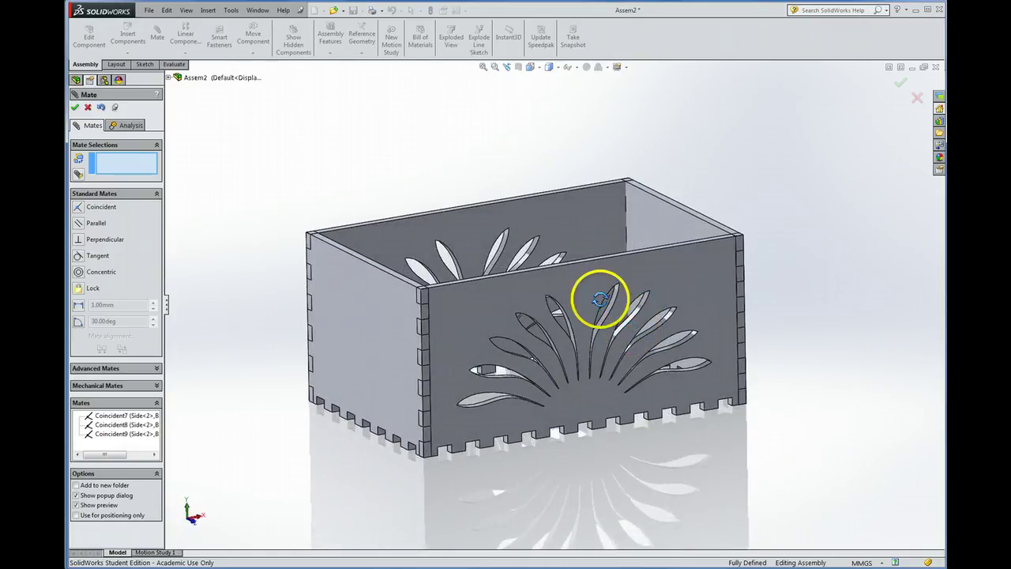
left_click(76, 108)
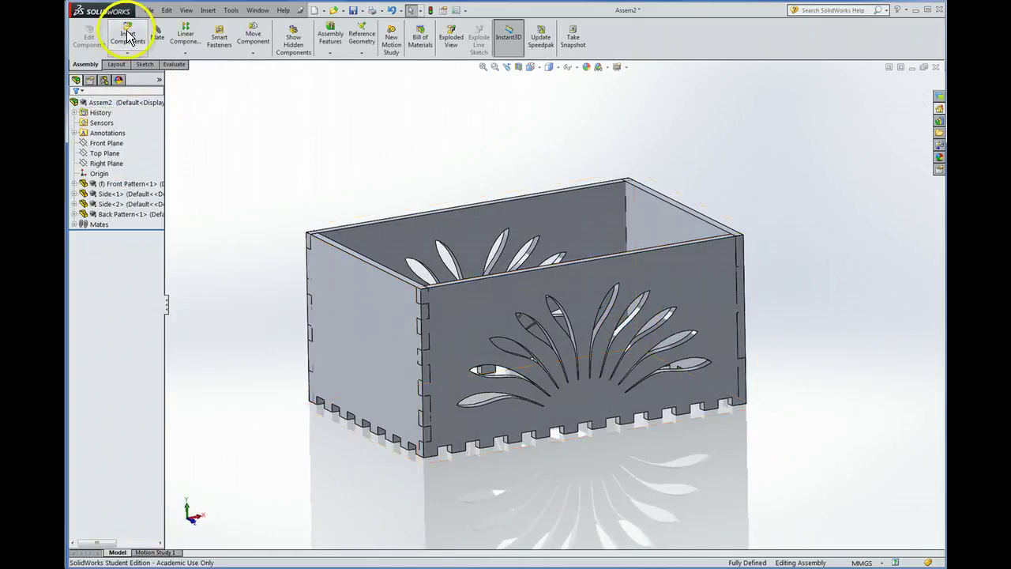
- Insert the Bottom part into the assembly and place it in front of the box, near its lower edge
left_click(128, 35)
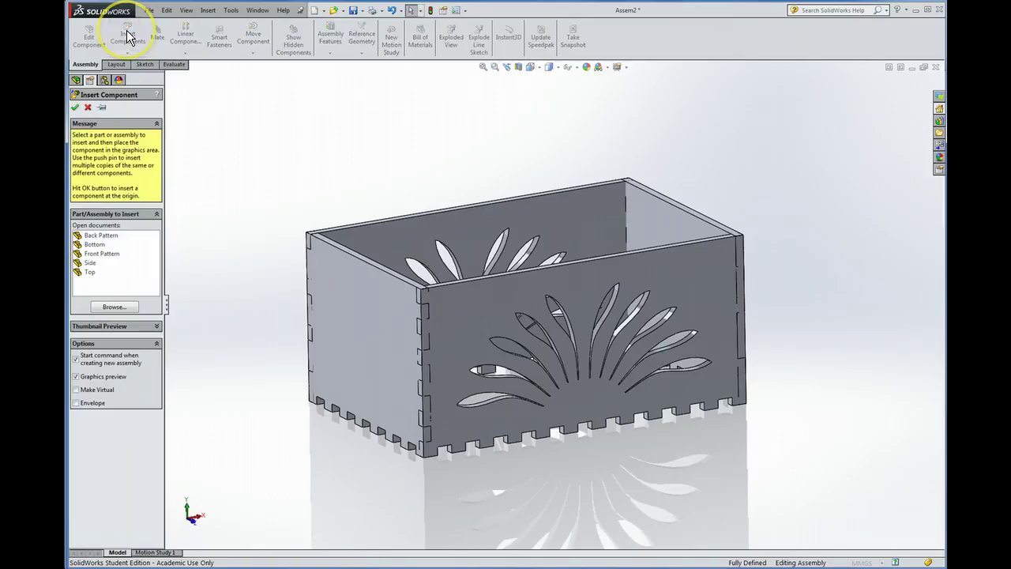
left_click(96, 245)
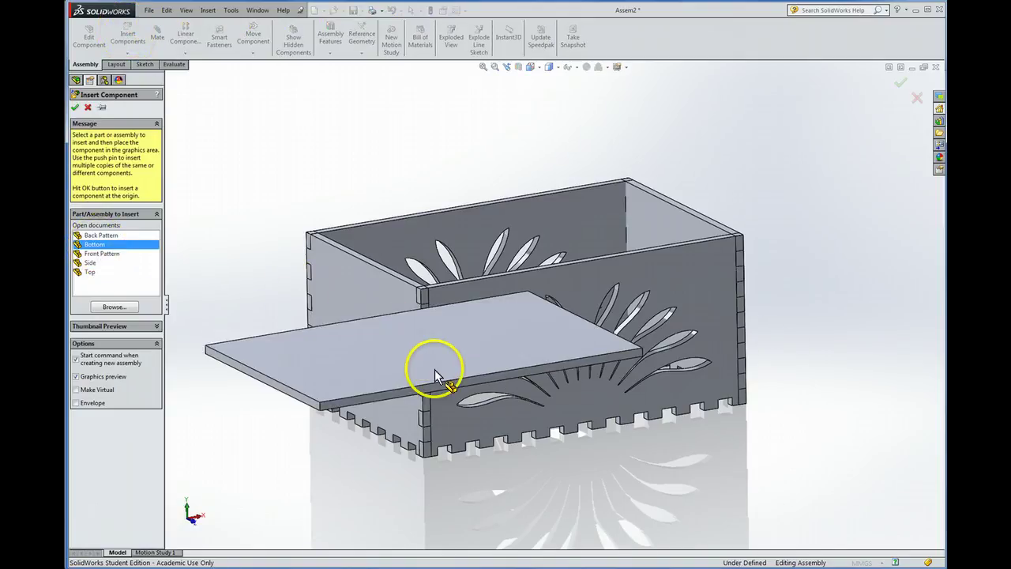
left_click(508, 366)
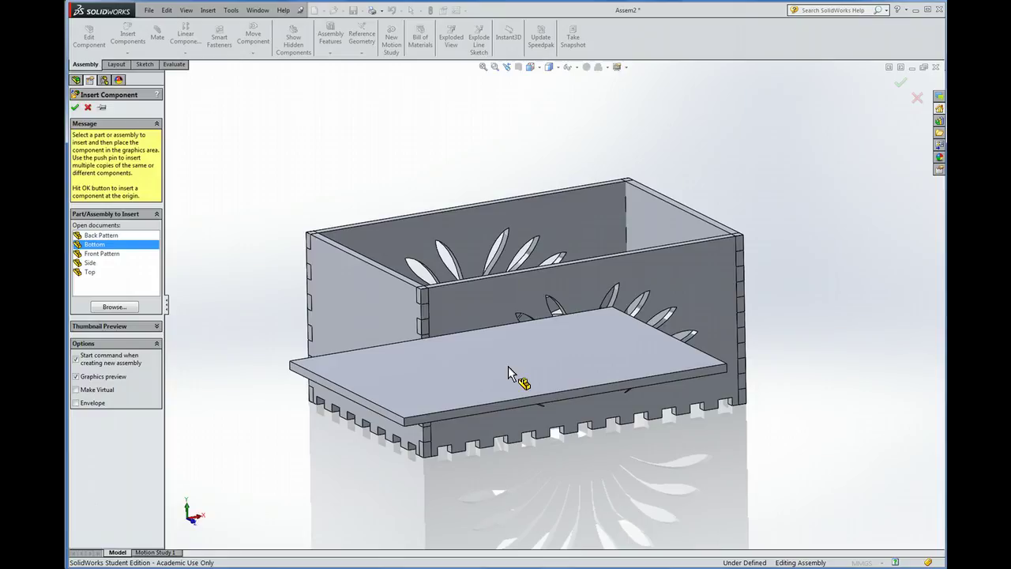
left_click_drag(548, 418, 618, 480)
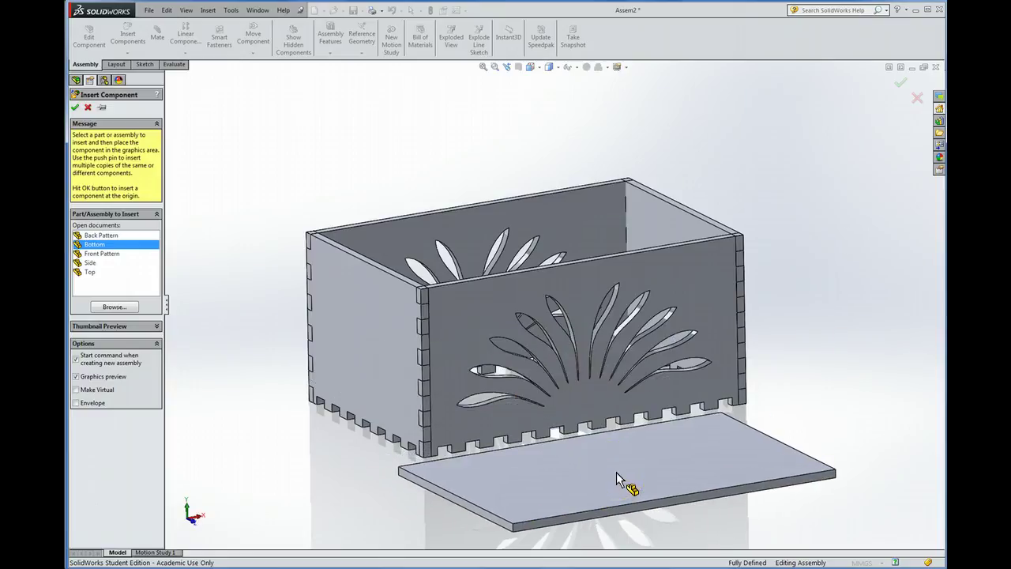
left_click(568, 410)
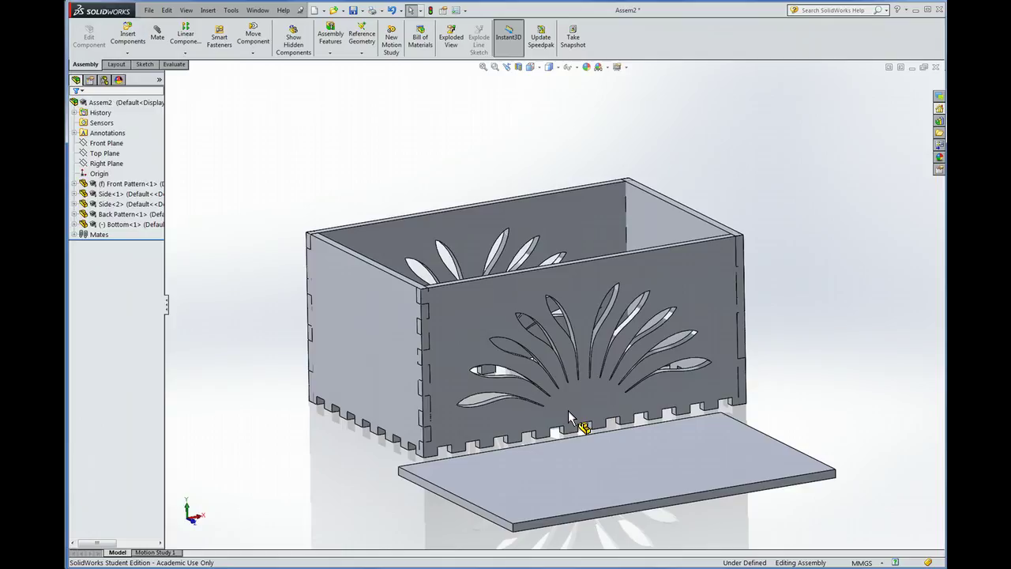
left_click_drag(561, 409, 782, 412)
- Add a coincident mate between the bottom panel's underside and the lower finger end face of the left side panel
middle_click_drag(782, 412, 769, 237)
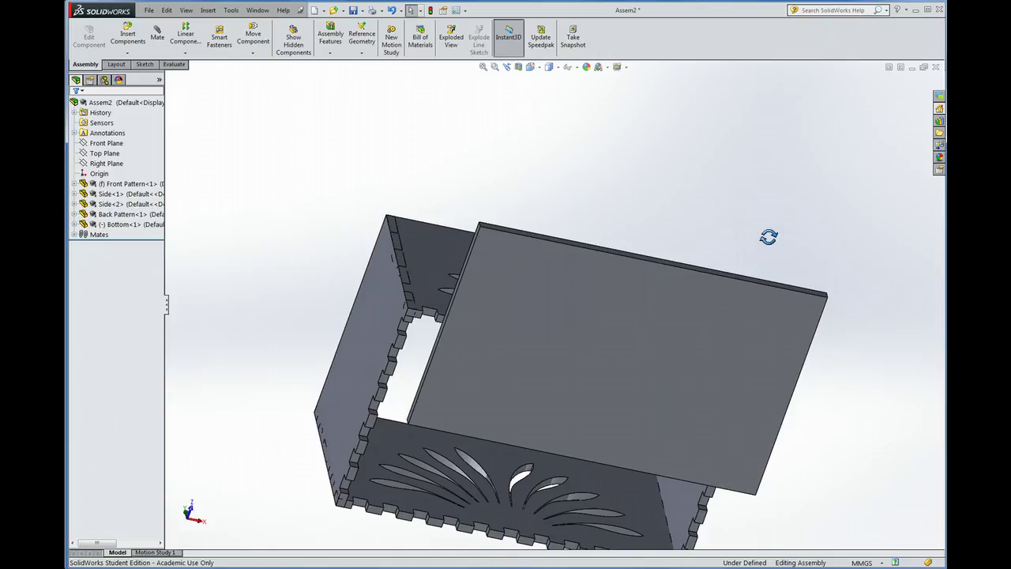
left_click_drag(508, 272, 512, 271)
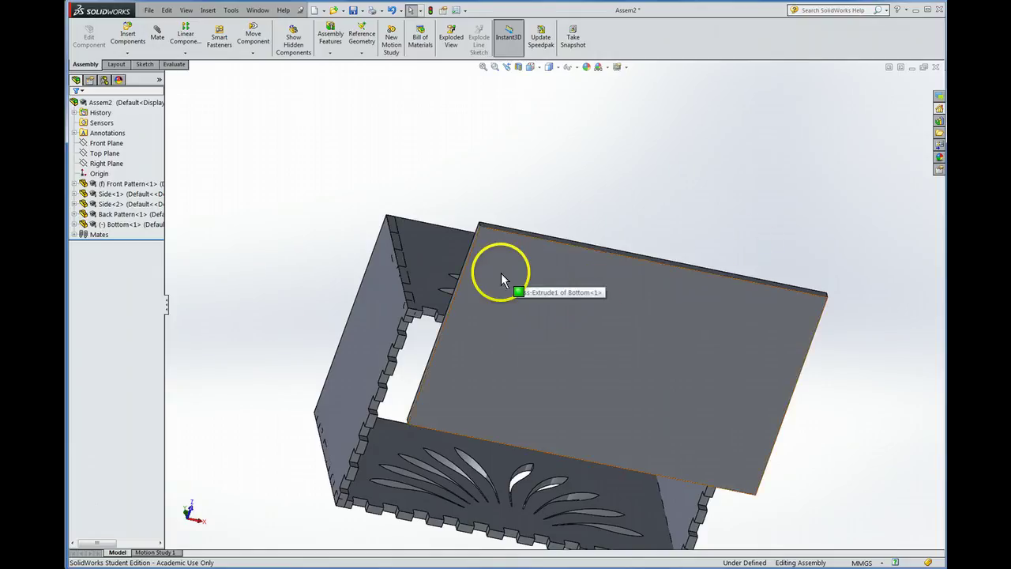
left_click(501, 272)
left_click_drag(402, 344, 402, 345)
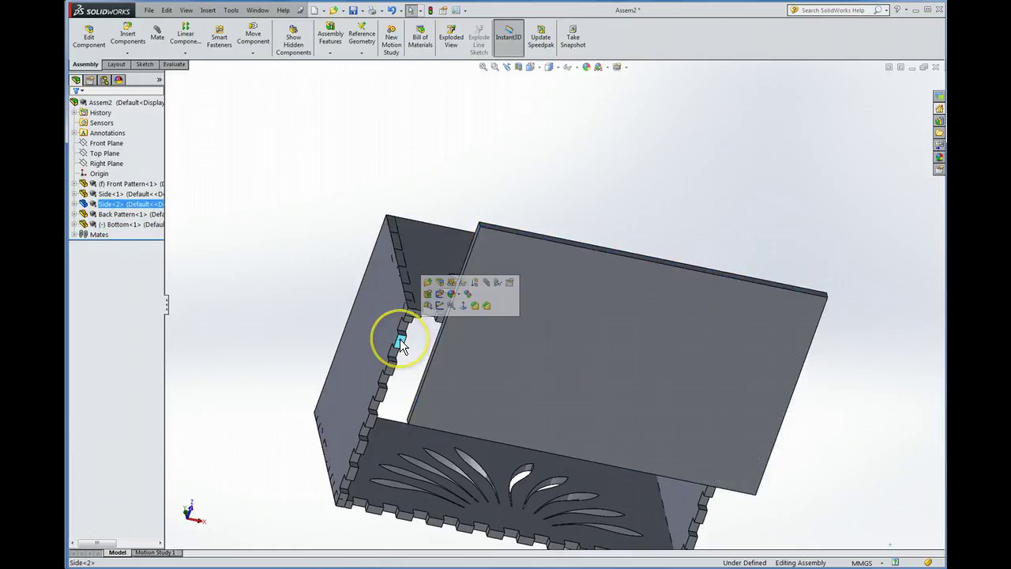
left_click(328, 200)
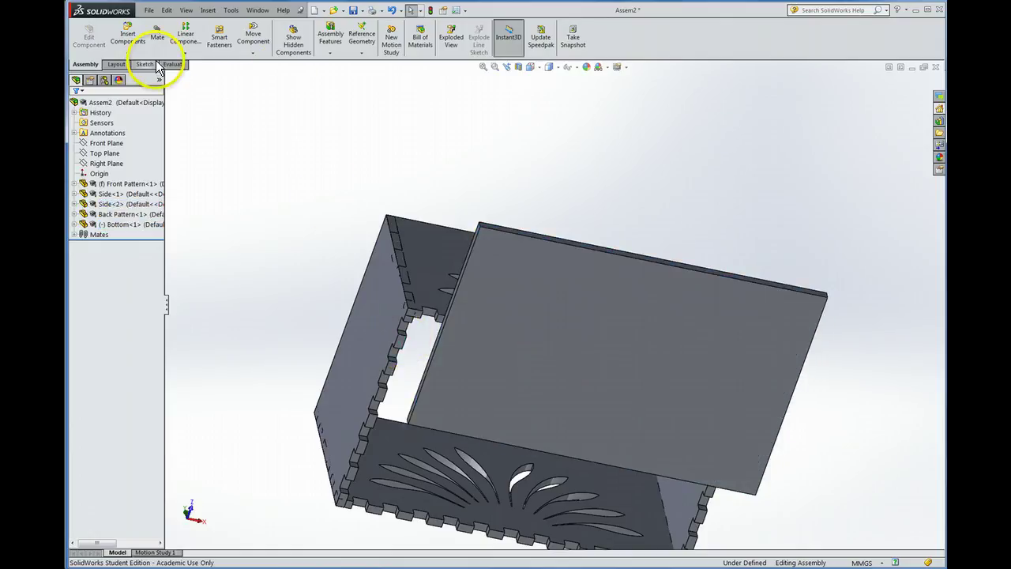
left_click(158, 38)
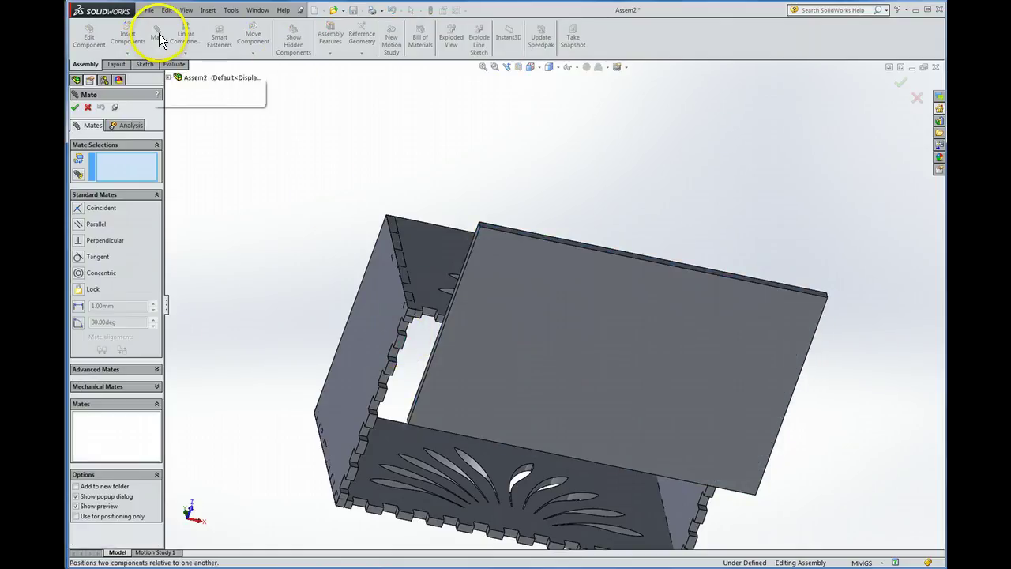
left_click(516, 320)
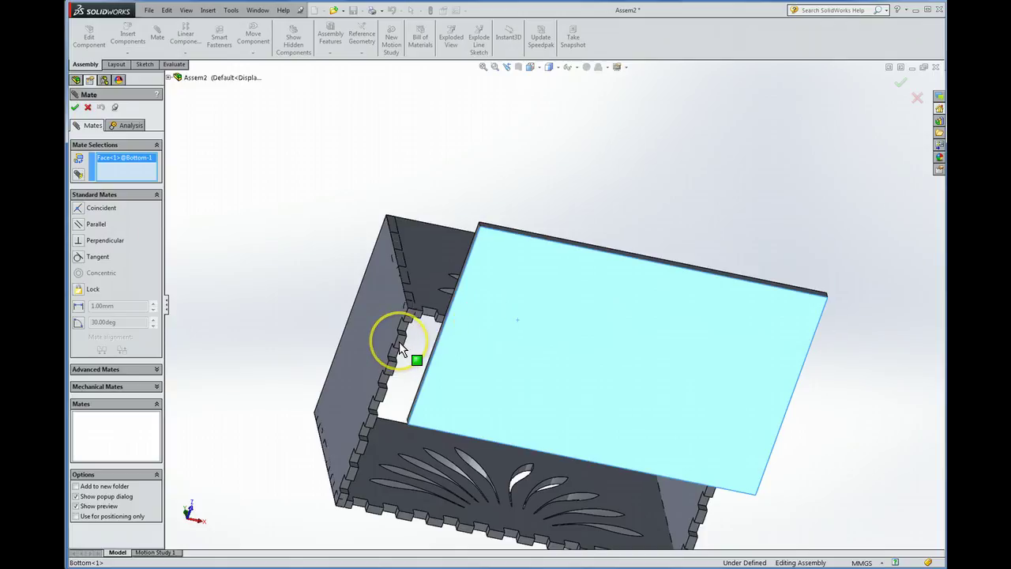
left_click(399, 342)
middle_click_drag(480, 180, 466, 327)
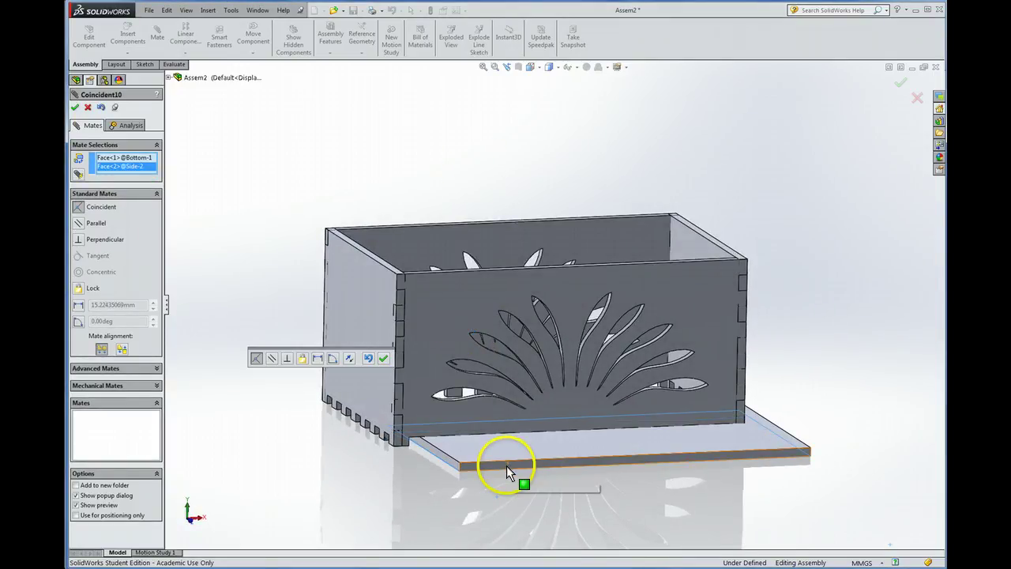
left_click(384, 359)
- Mate the front panel's outer patterned face coincident with the bottom panel's front edge face
left_click(439, 316)
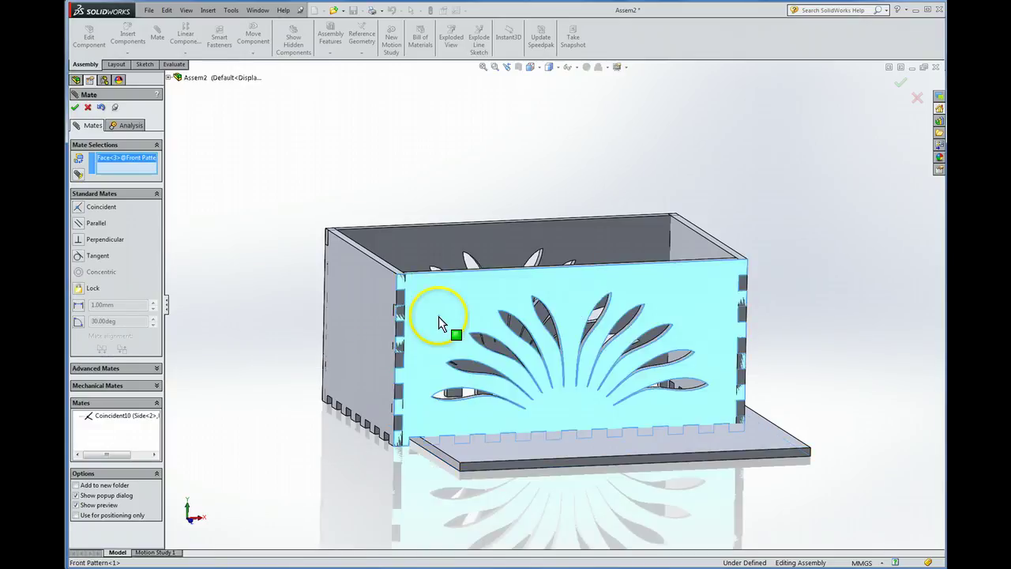
left_click(493, 466)
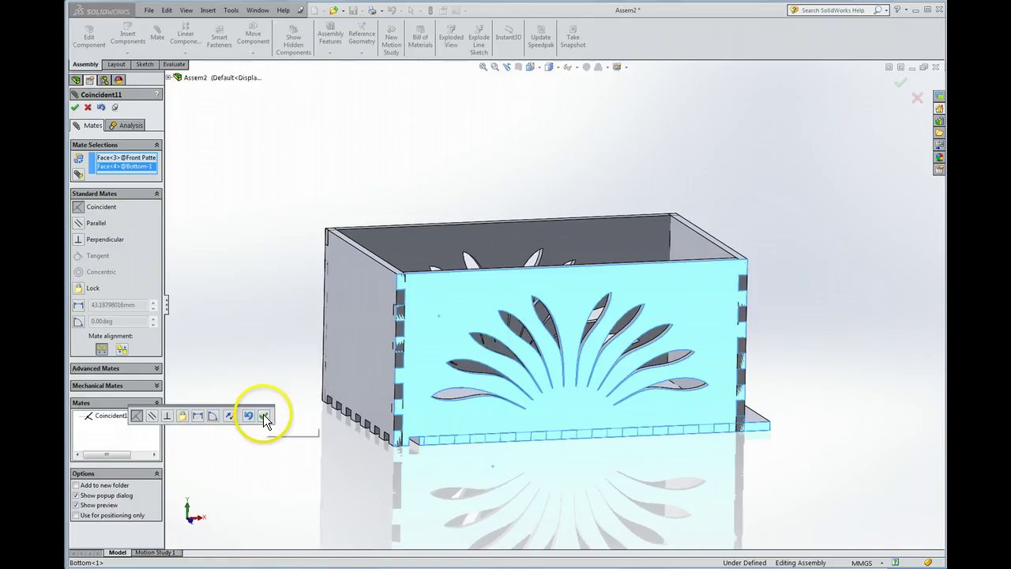
left_click(264, 415)
middle_click_drag(280, 415, 384, 343)
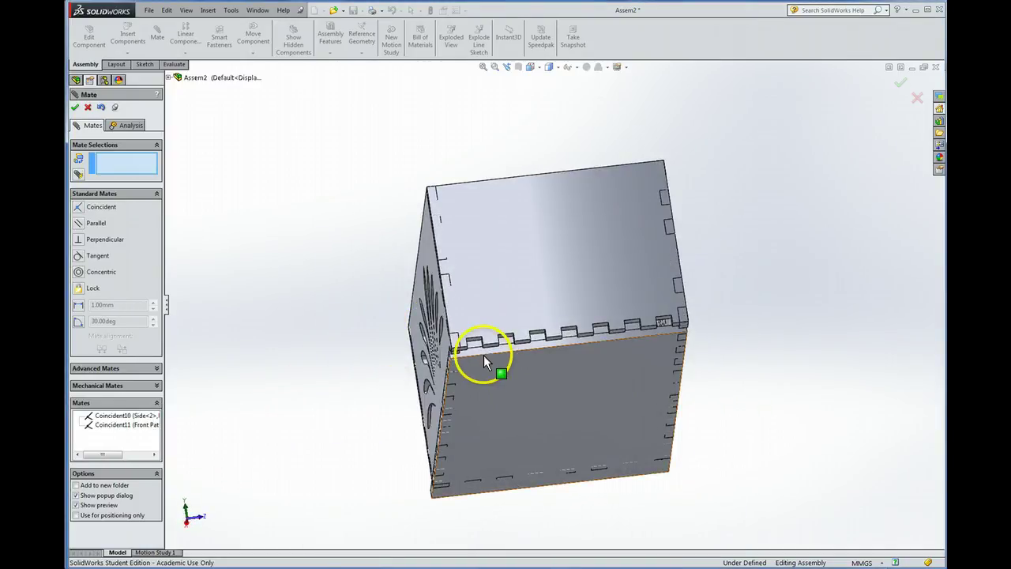
- Mate the bottom panel's end face coincident with the left side panel's outer face and finish mating
left_click(493, 301)
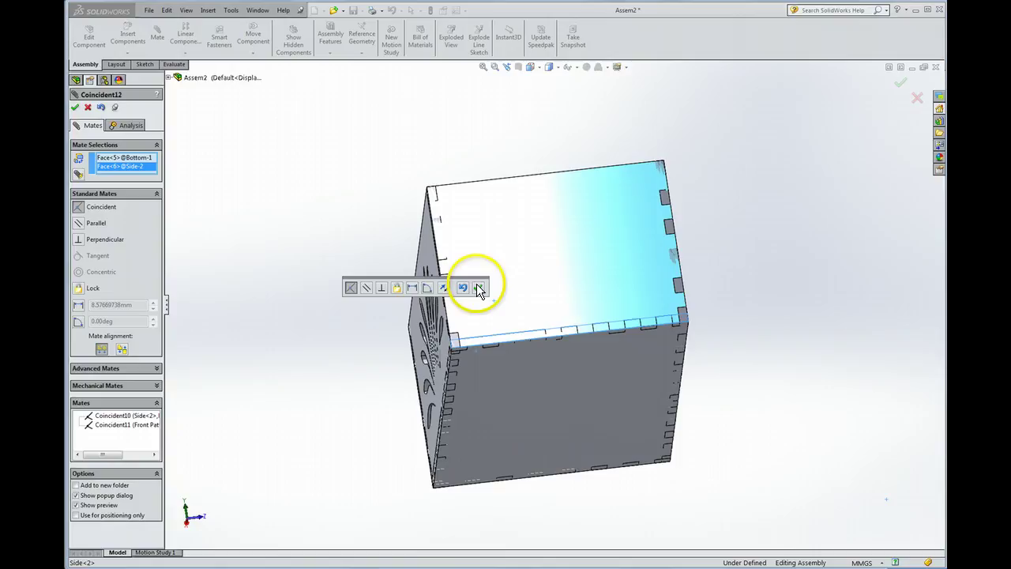
left_click(481, 288)
middle_click_drag(723, 192, 630, 324)
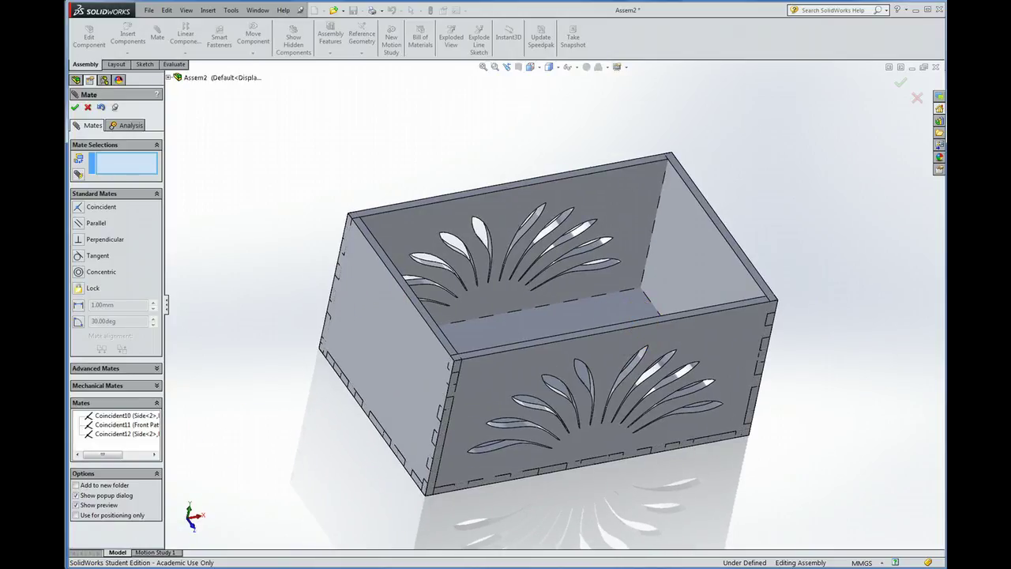
left_click(75, 107)
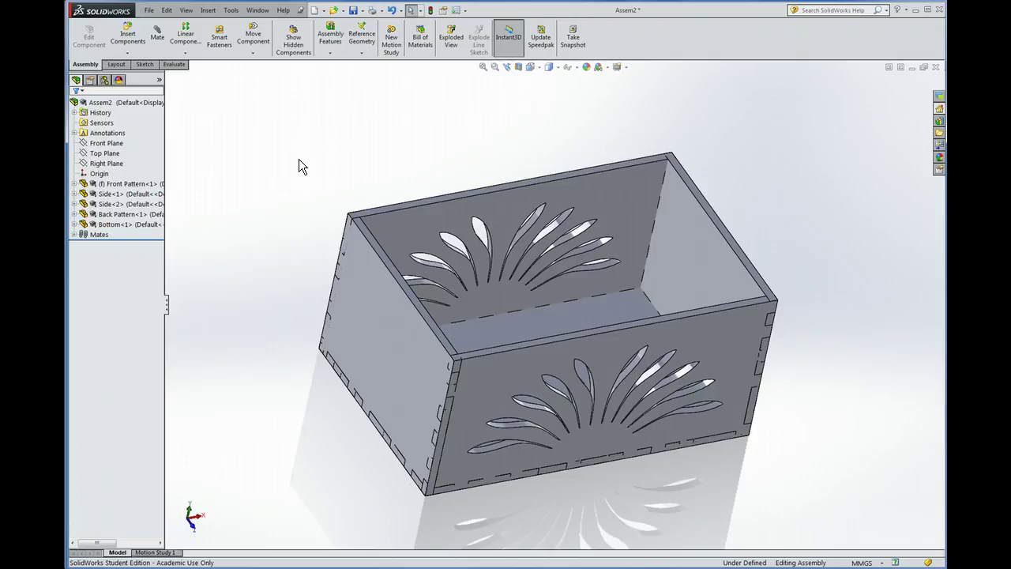
- Save the assembly under the file name Box in the Box folder on the desktop
left_click(363, 10)
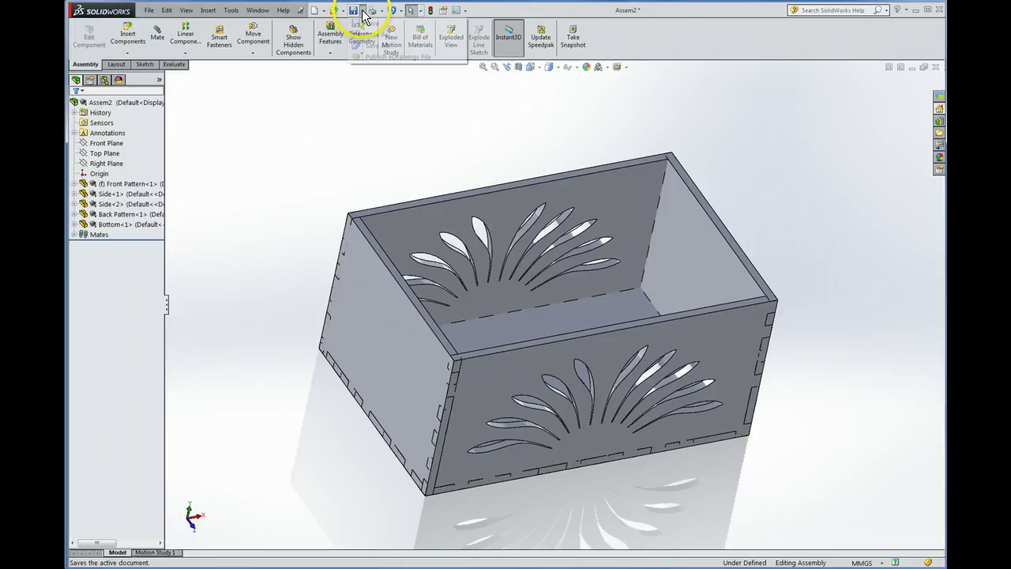
left_click(380, 36)
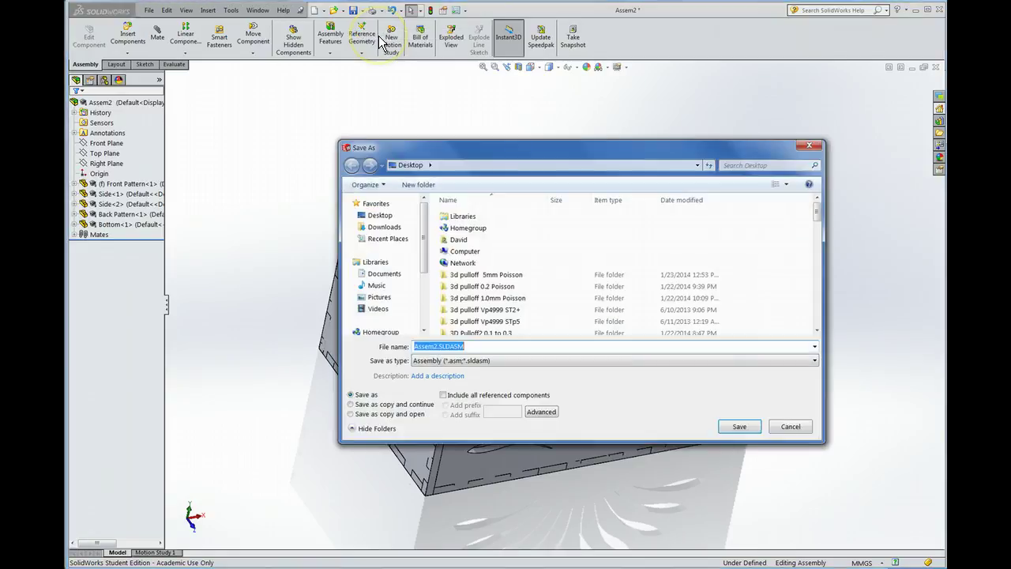
left_click(816, 331)
left_click(817, 331)
left_click(816, 331)
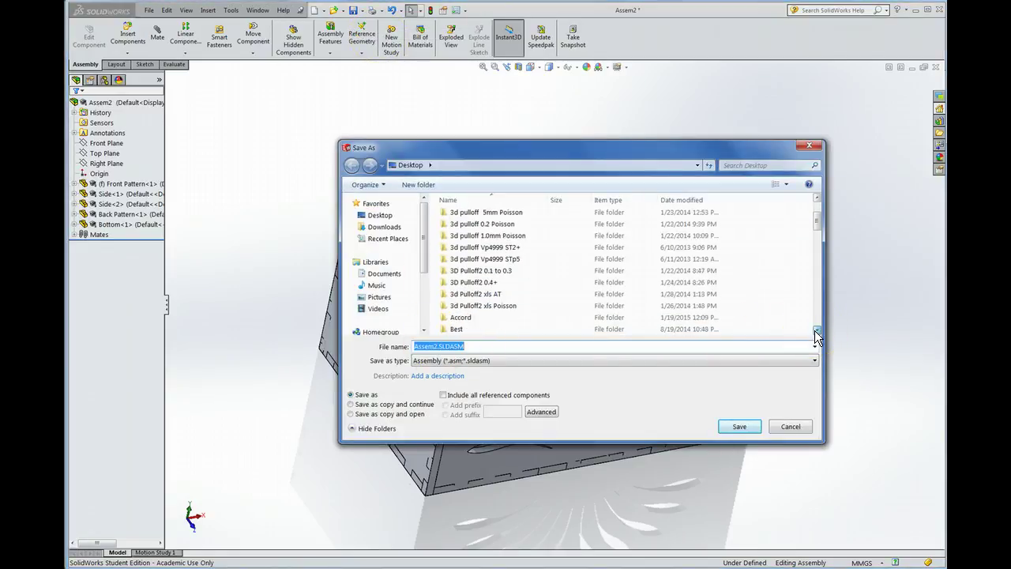
left_click(816, 331)
double_click(459, 328)
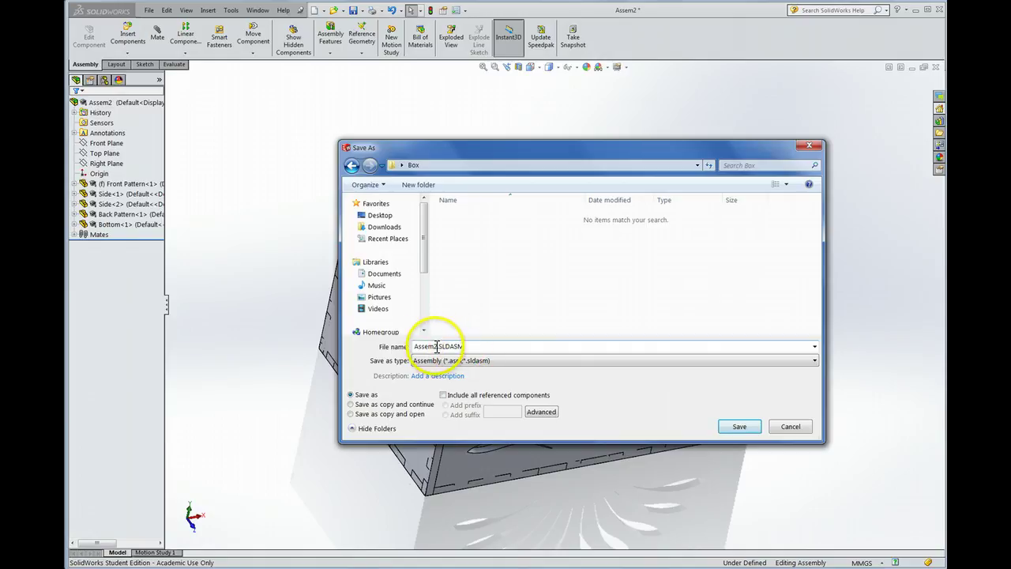
double_click(427, 346)
type("Bos")
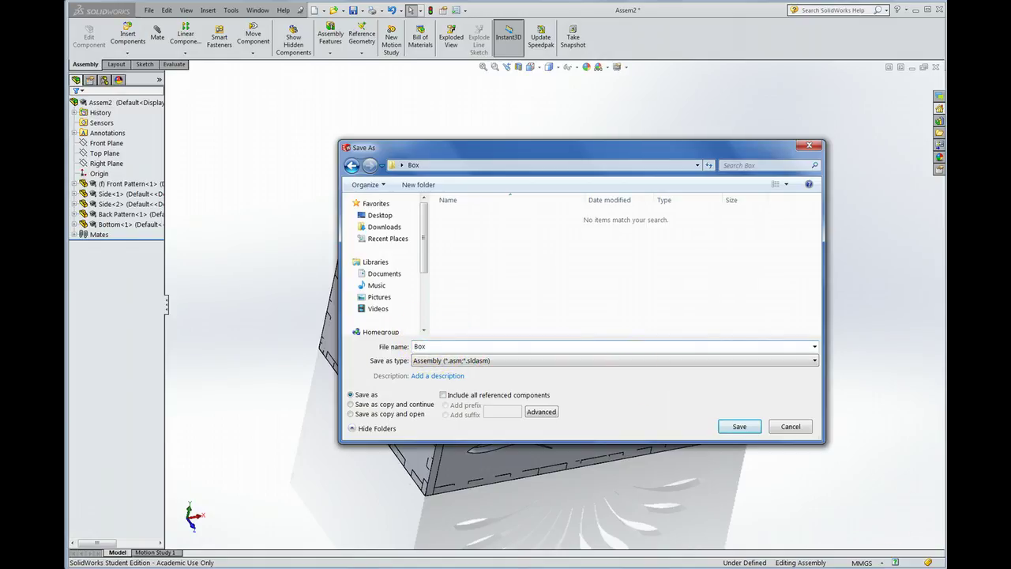
left_click(739, 427)
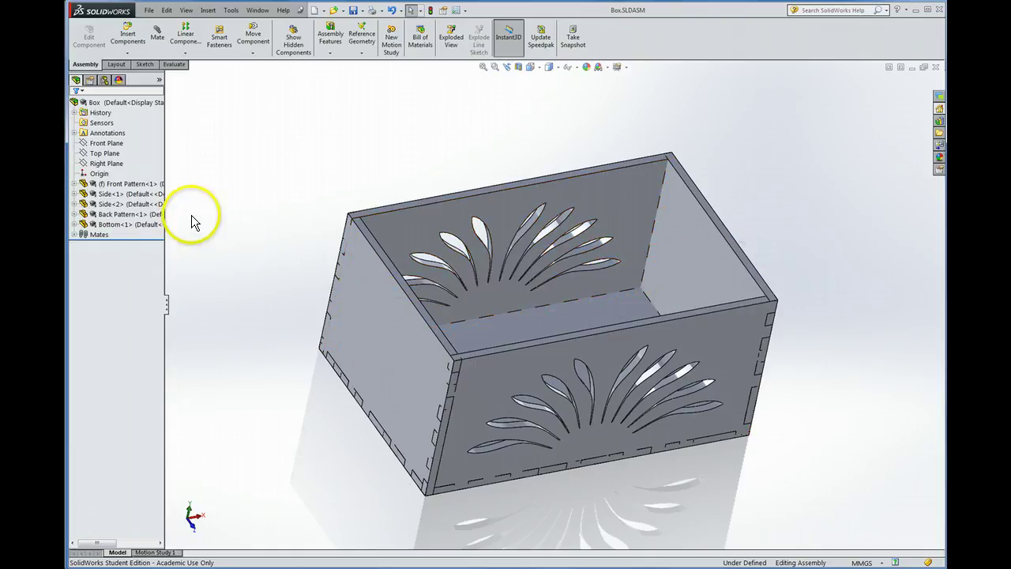
- Examine the overlapping fingers at the corner between the front panel and the right side panel
left_click(98, 194)
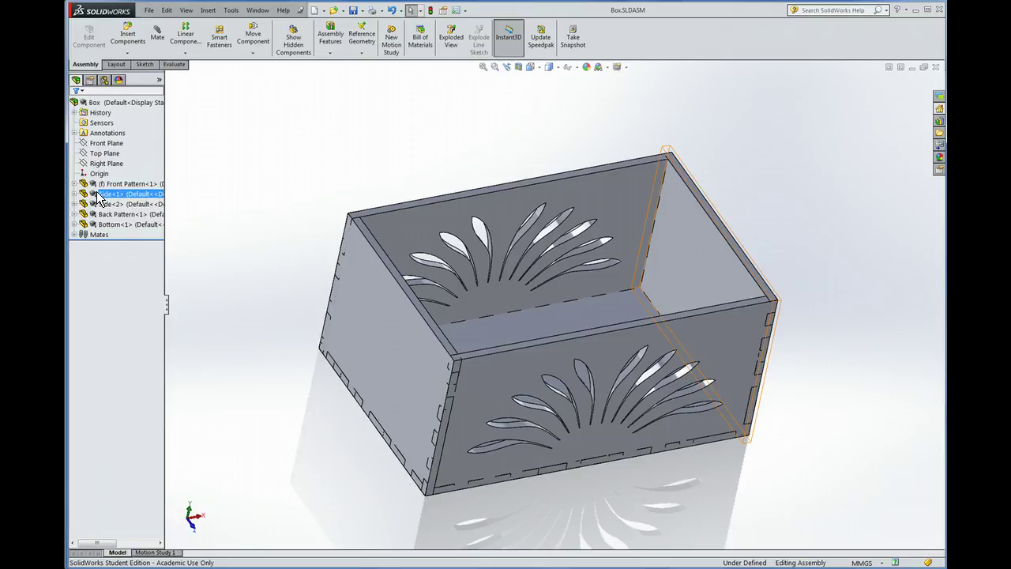
middle_click_drag(656, 189, 722, 237)
scroll(614, 336, "down", 2)
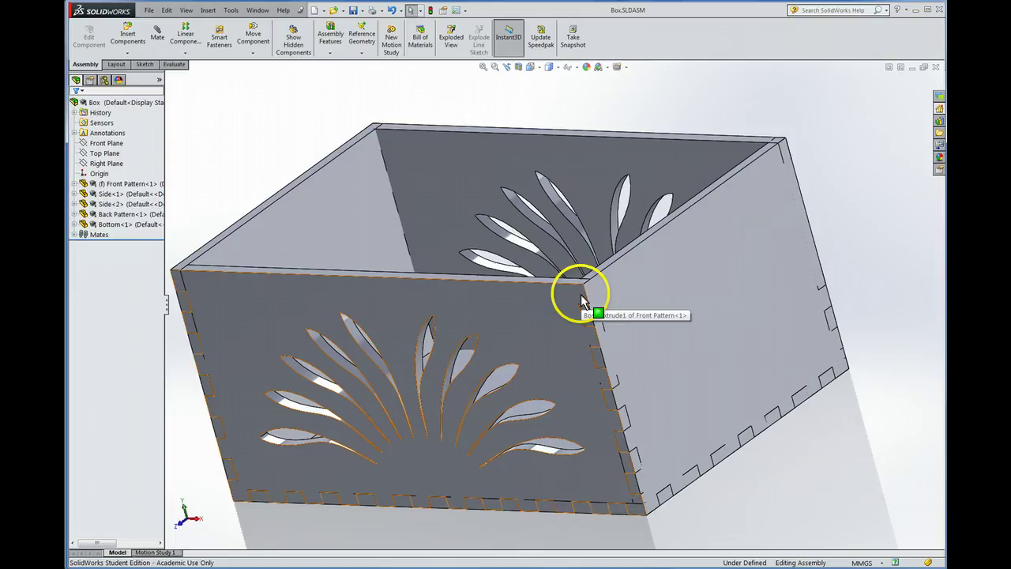
left_click_drag(583, 301, 586, 296)
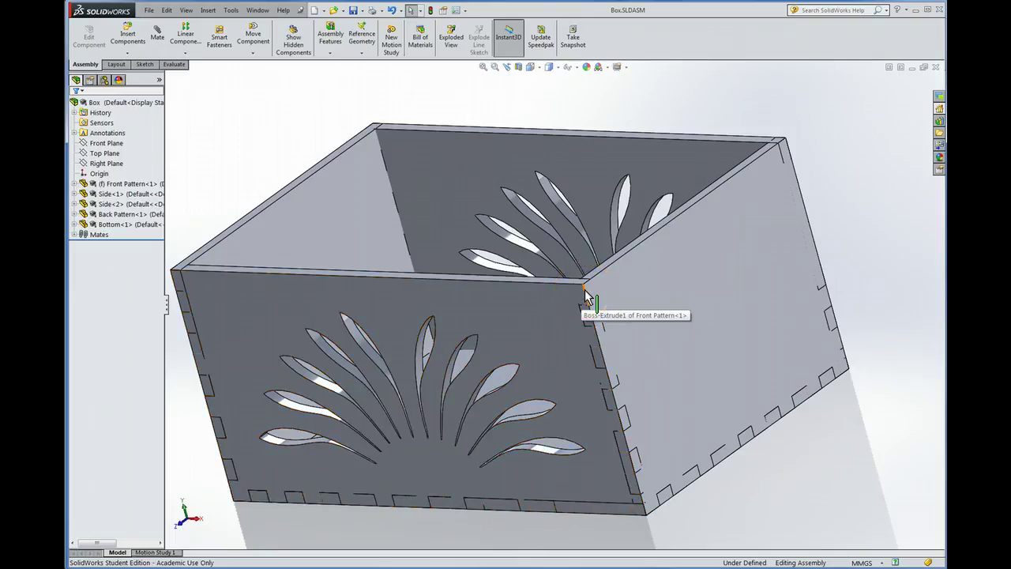
left_click(564, 309)
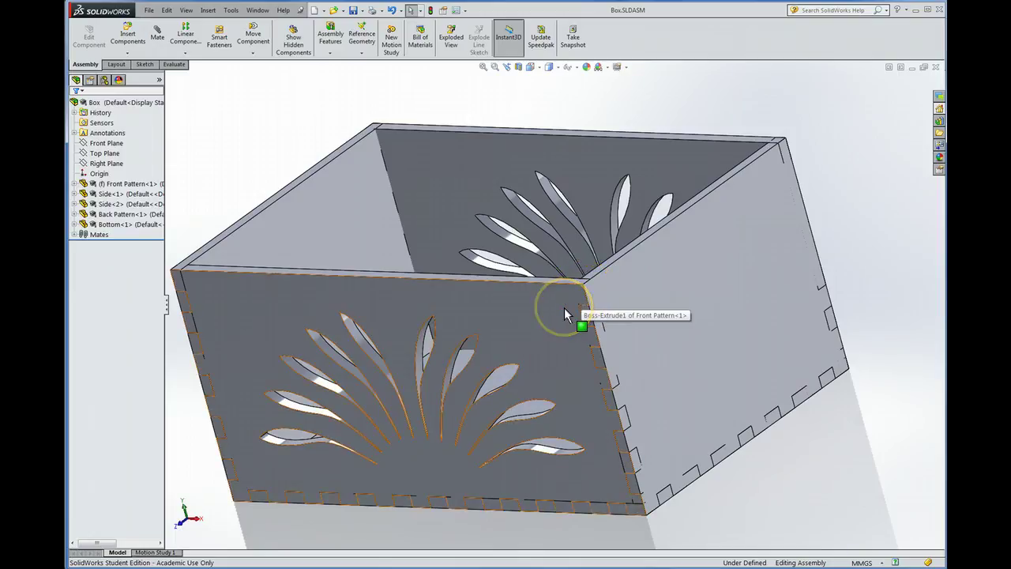
mouse_move(566, 314)
left_mouse_down()
mouse_move(611, 304)
mouse_move(586, 309)
mouse_move(582, 295)
left_mouse_up()
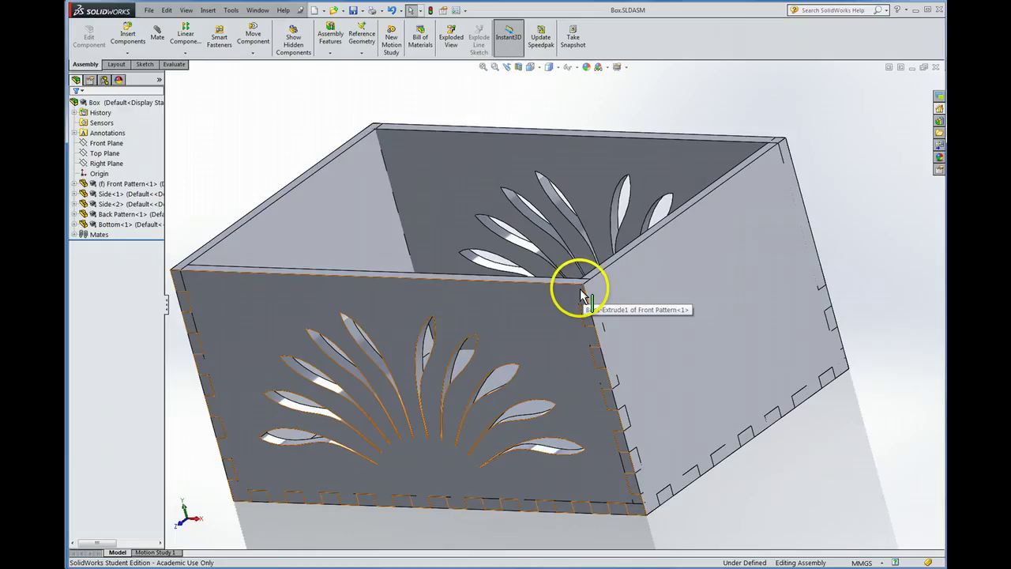
left_click_drag(601, 328, 607, 329)
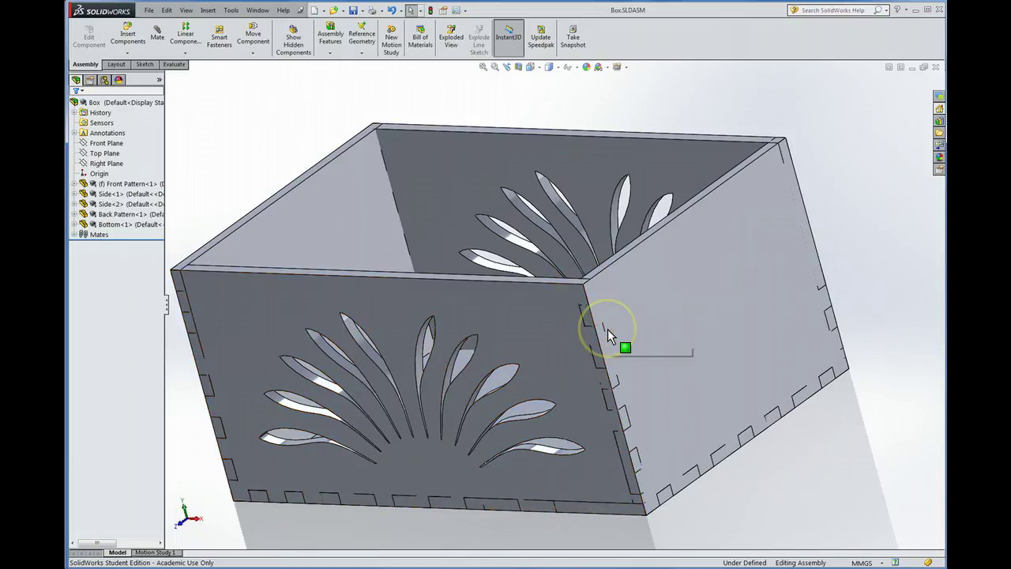
left_click(584, 290)
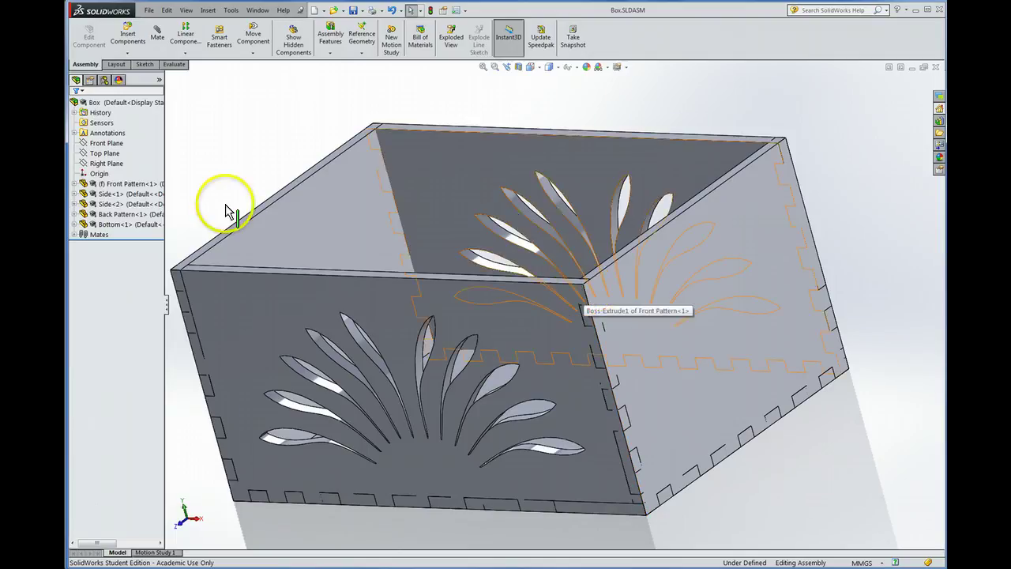
- Open the right side panel, Side<1>, for part editing within the assembly
left_click(107, 196)
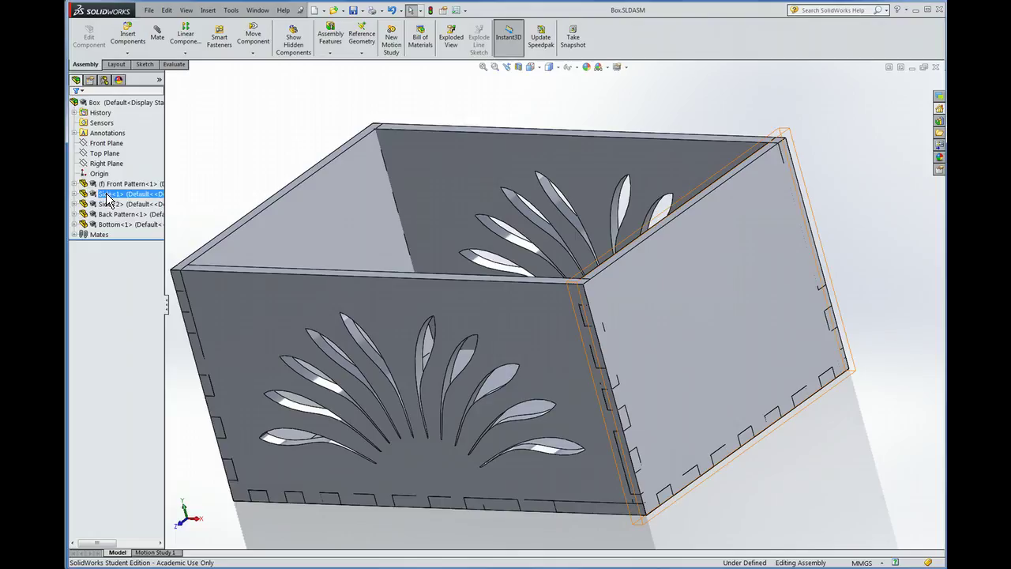
right_click(109, 198)
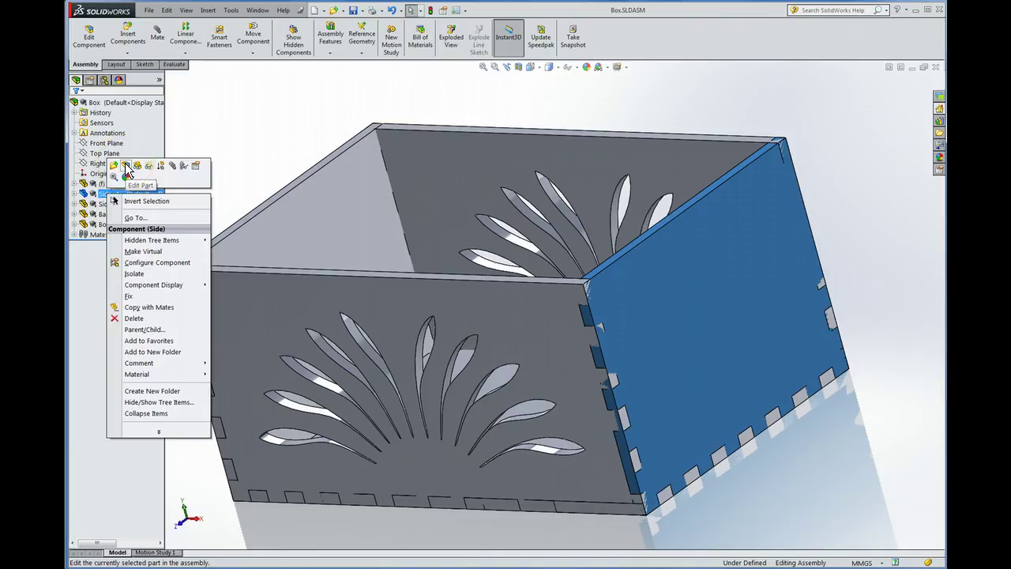
left_click(127, 167)
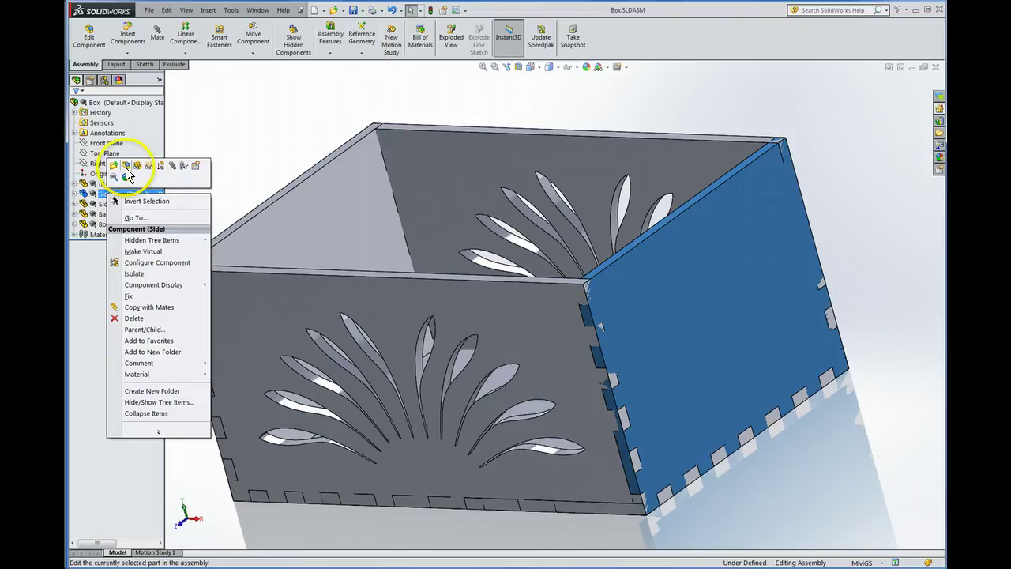
left_click(126, 166)
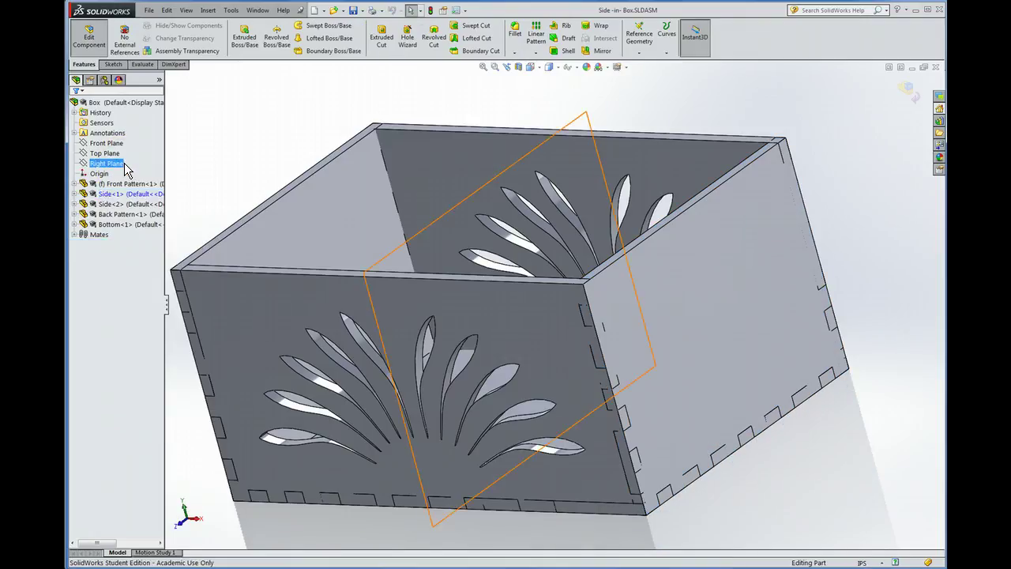
left_click(269, 156)
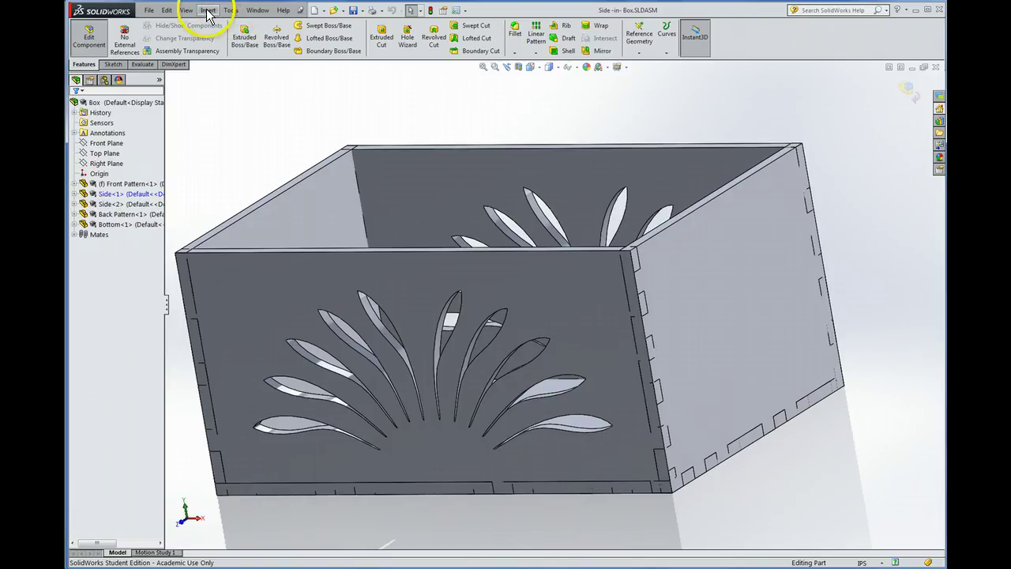
- Cut the side panel with a mold Cavity using the Front Pattern and Back Pattern panels, with 0% uniform scaling about component origins
left_click(207, 11)
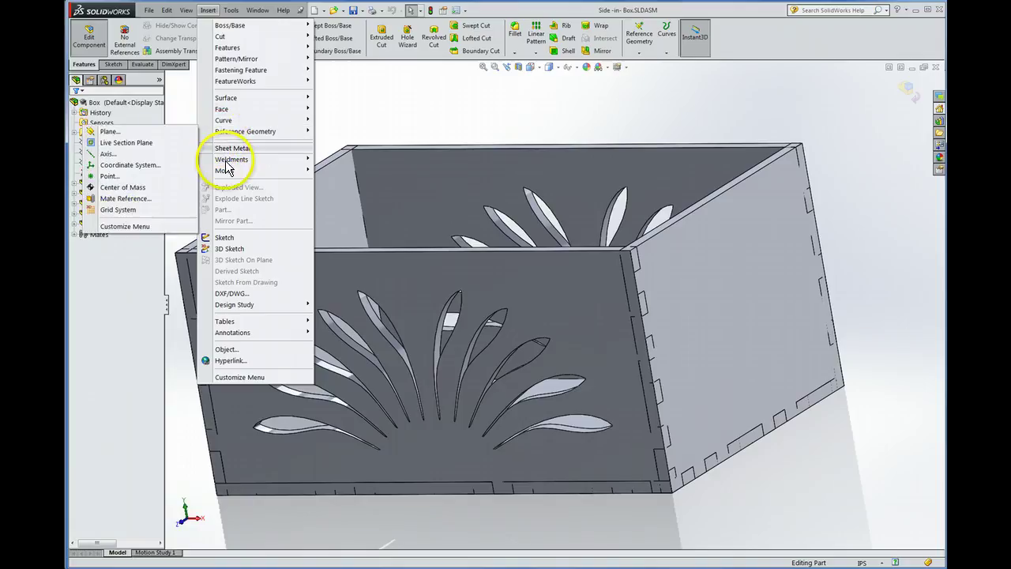
mouse_move(226, 174)
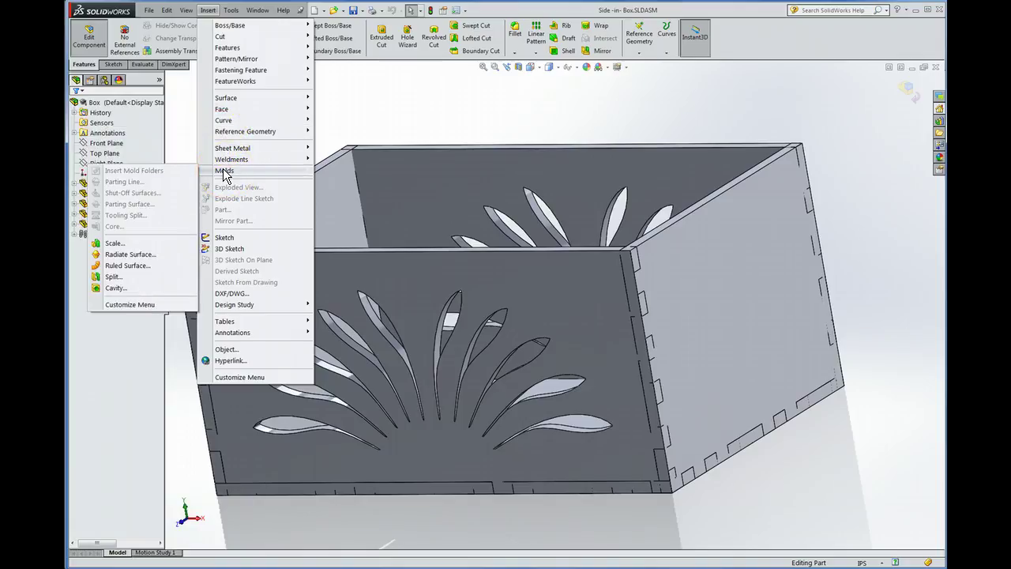
left_click(212, 177)
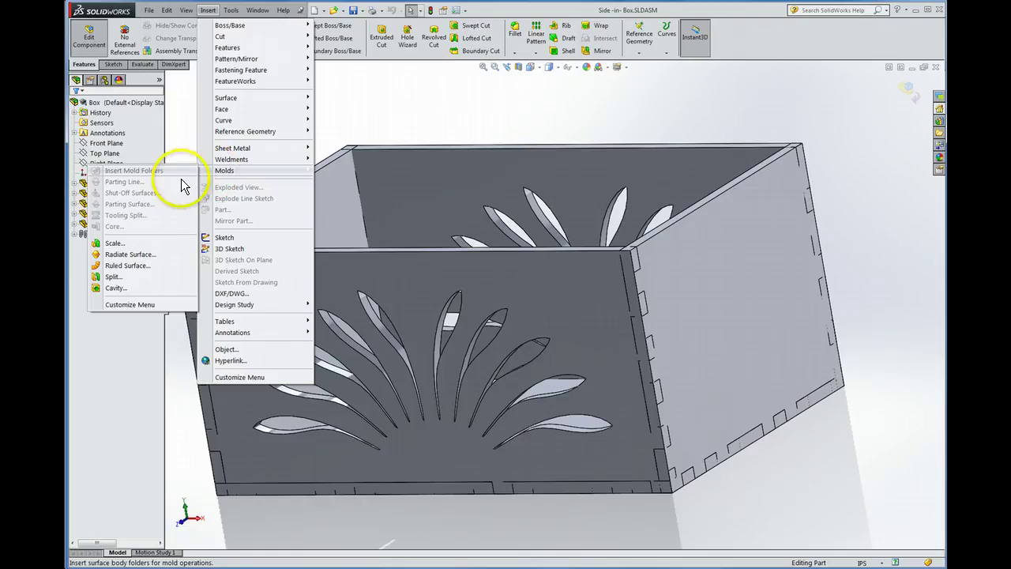
left_click(143, 292)
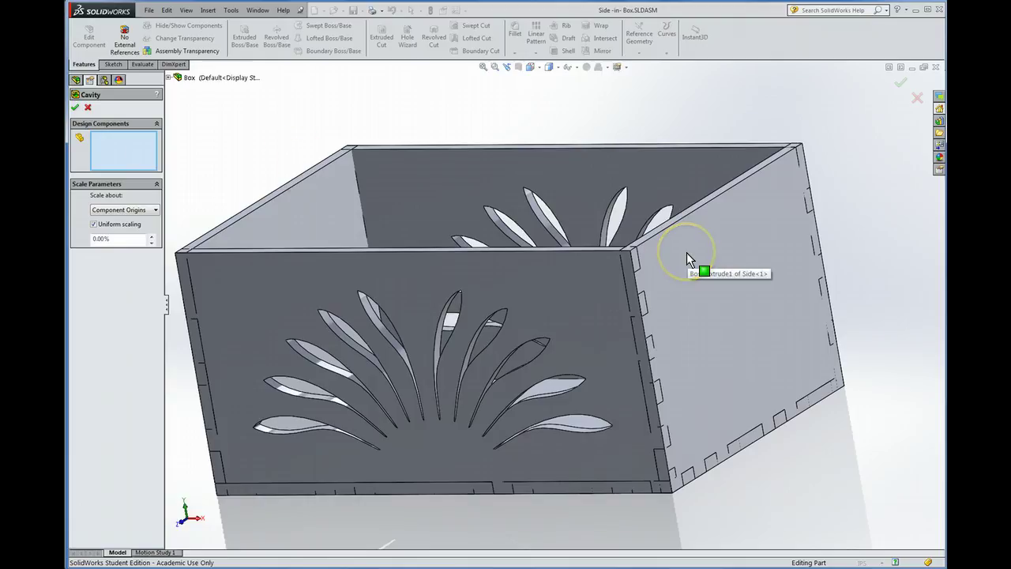
left_click(502, 270)
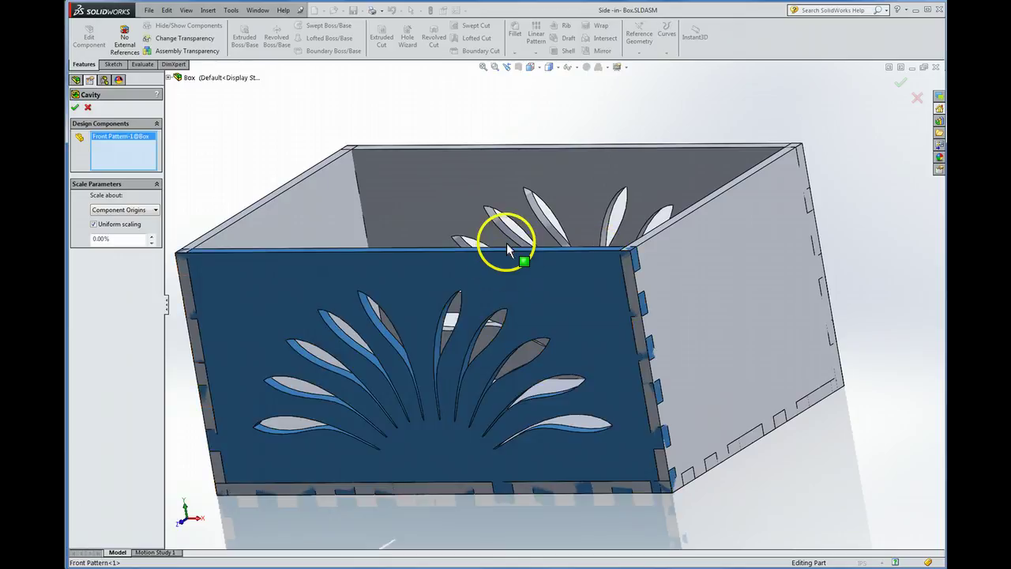
left_click(509, 173)
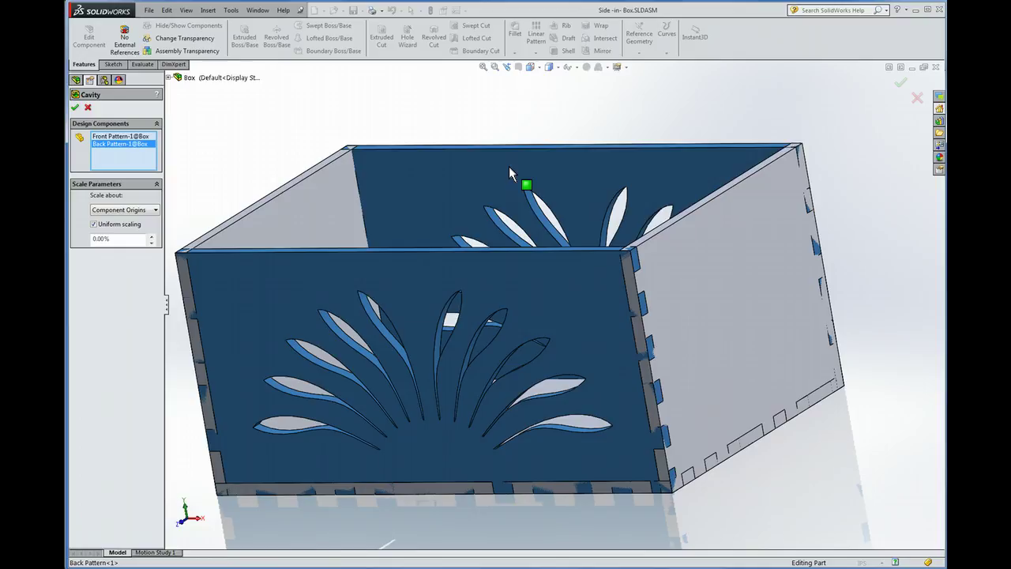
left_click(496, 166)
left_click(119, 143)
left_click(108, 210)
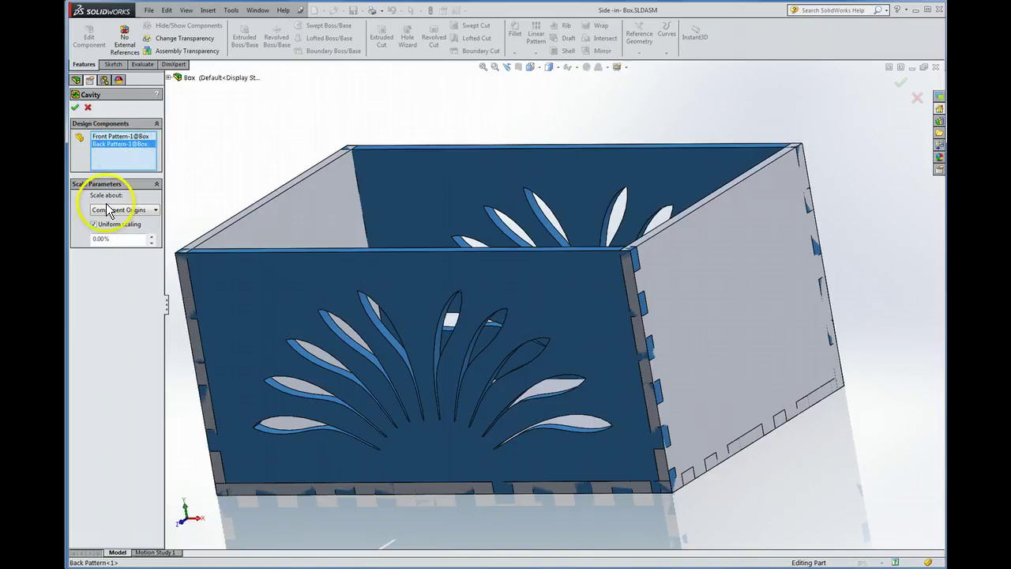
left_click(102, 243)
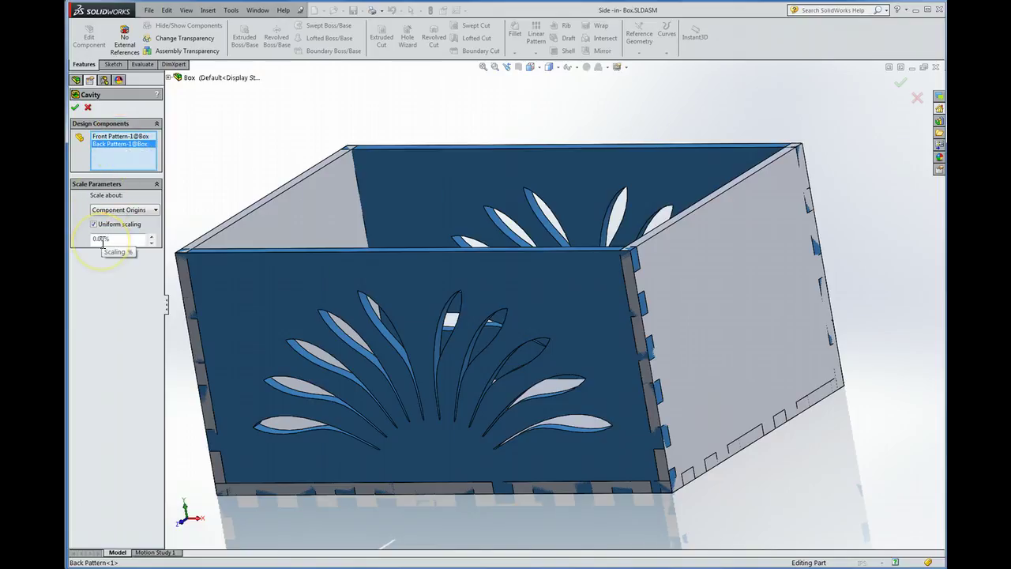
left_click(75, 107)
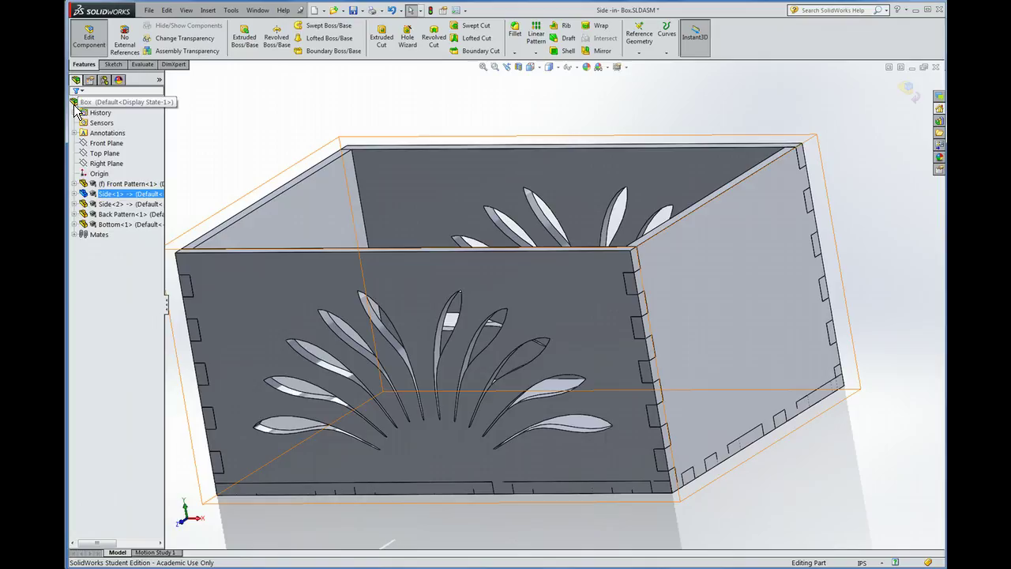
- Check the cut finger joints around the box, and finish editing the side part to return to the assembly
left_click(114, 102)
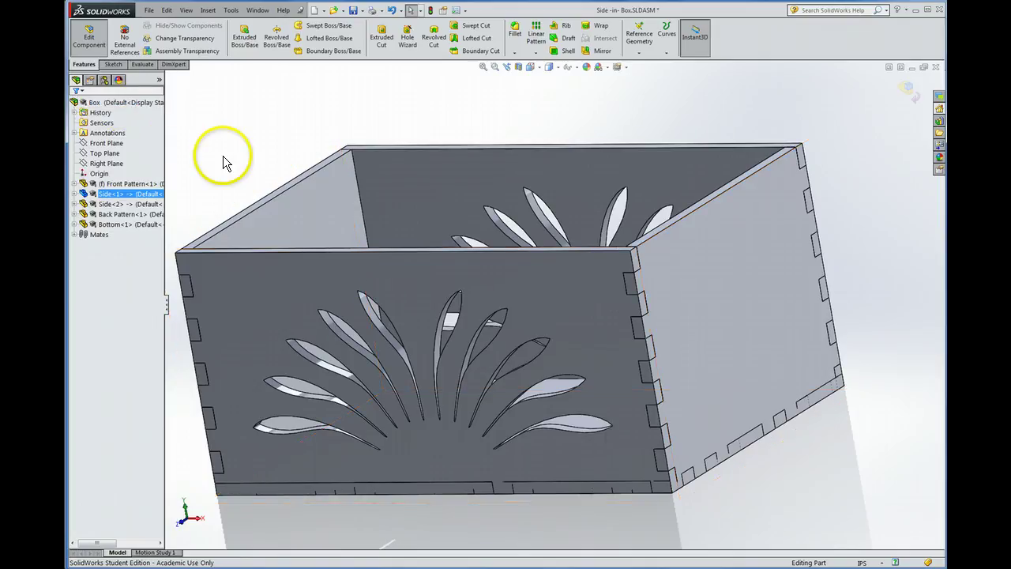
left_click(93, 42)
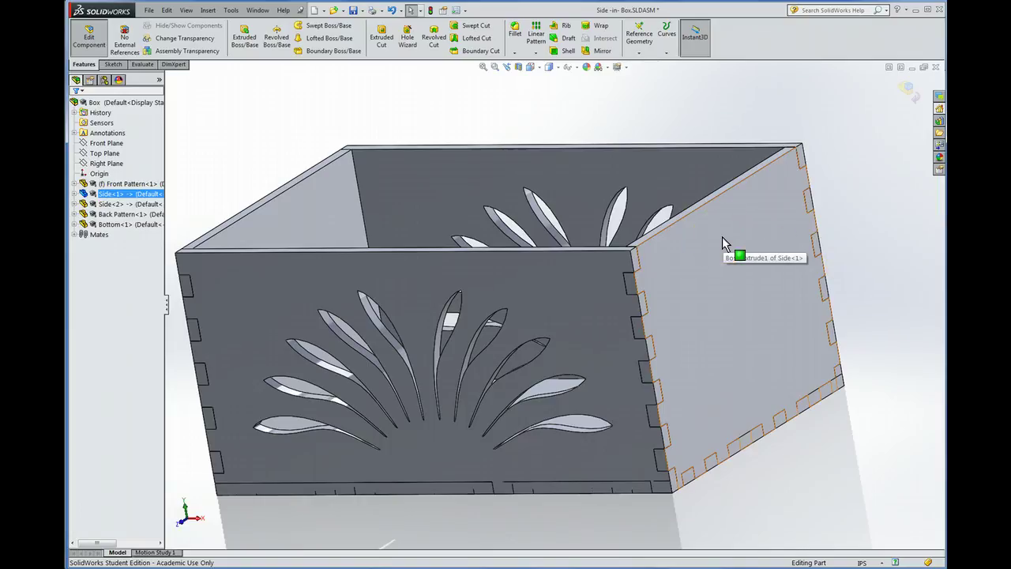
middle_click_drag(723, 244, 323, 271)
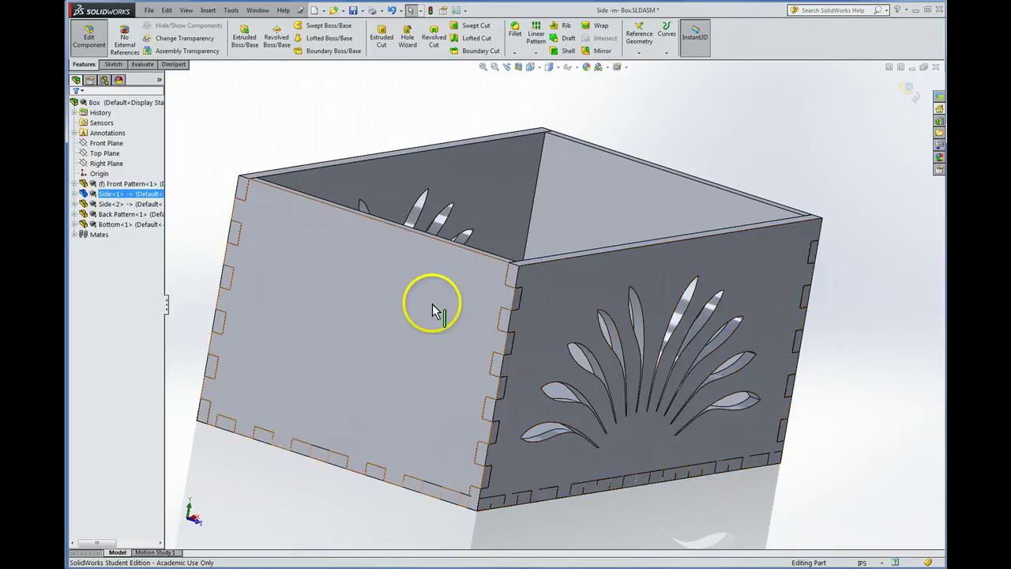
middle_click_drag(877, 334, 774, 372)
scroll(593, 301, "up", 2)
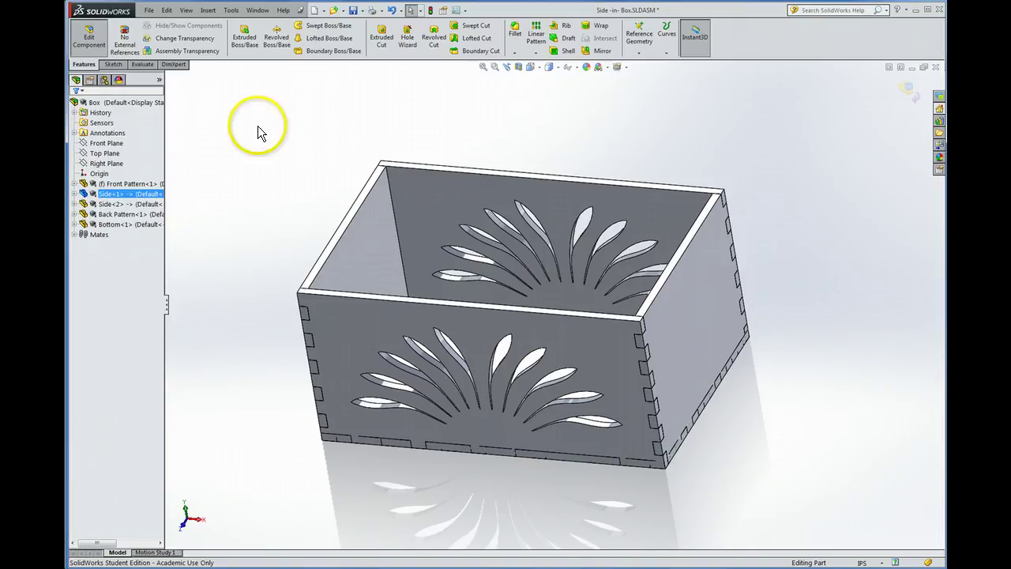
left_click(79, 38)
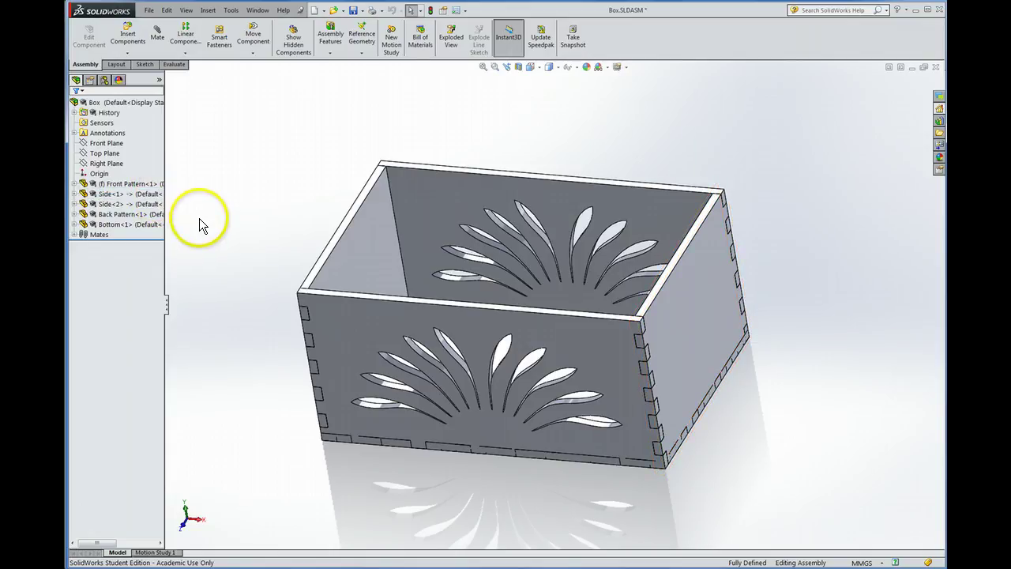
- Open the bottom panel, Bottom<1>, for part editing within the assembly
middle_click_drag(221, 339, 244, 339)
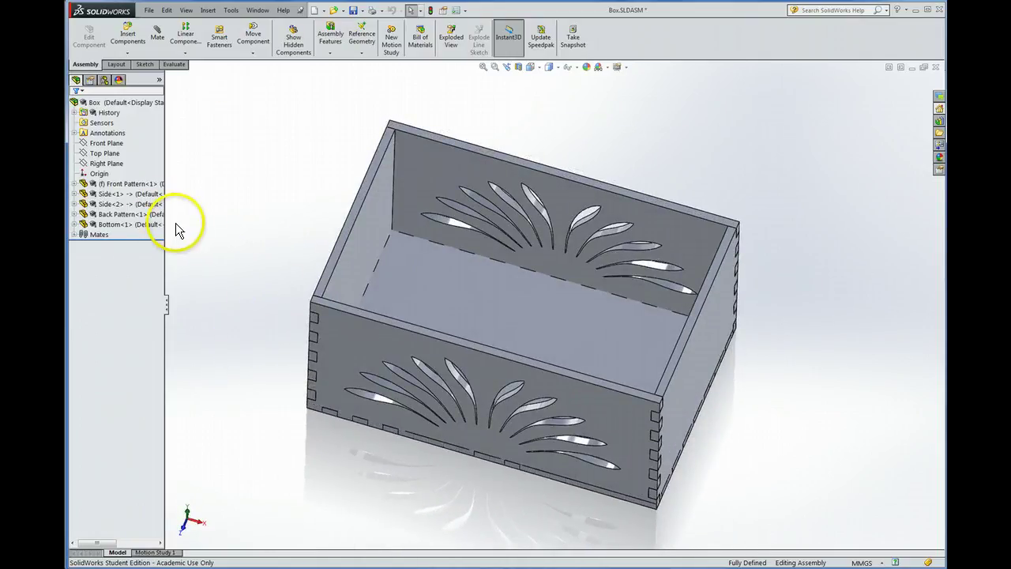
right_click(131, 227)
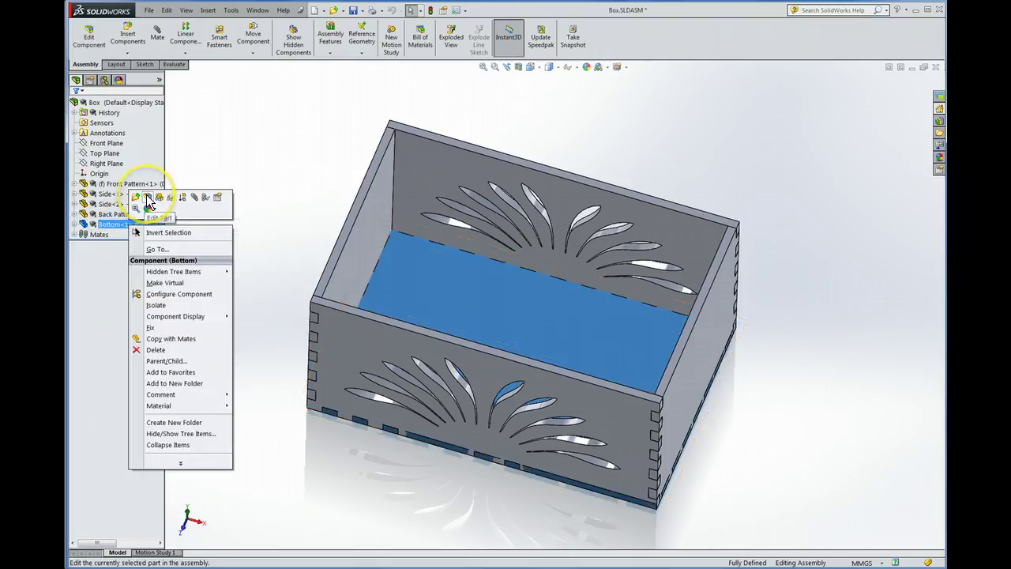
left_click(148, 202)
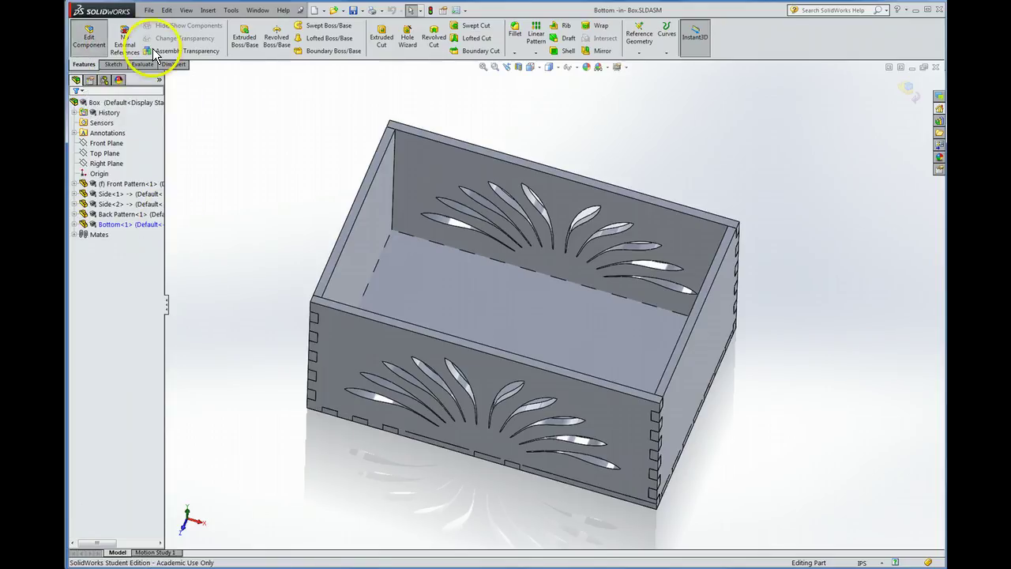
- Cut the bottom panel with a mold Cavity using Back Pattern, Side-2, Front Pattern and Side-1, with 0% uniform scaling about component origins
left_click(207, 11)
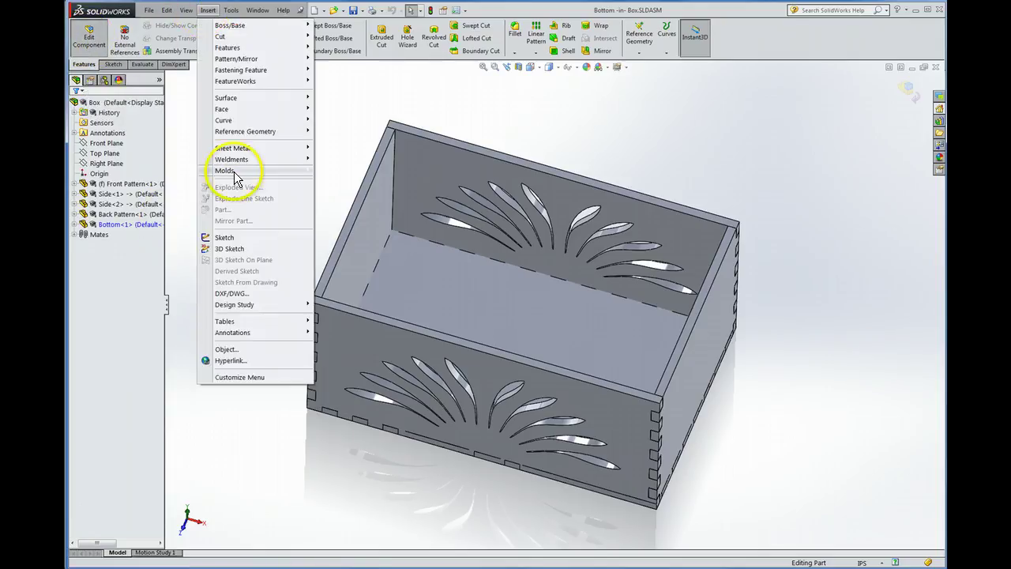
mouse_move(237, 170)
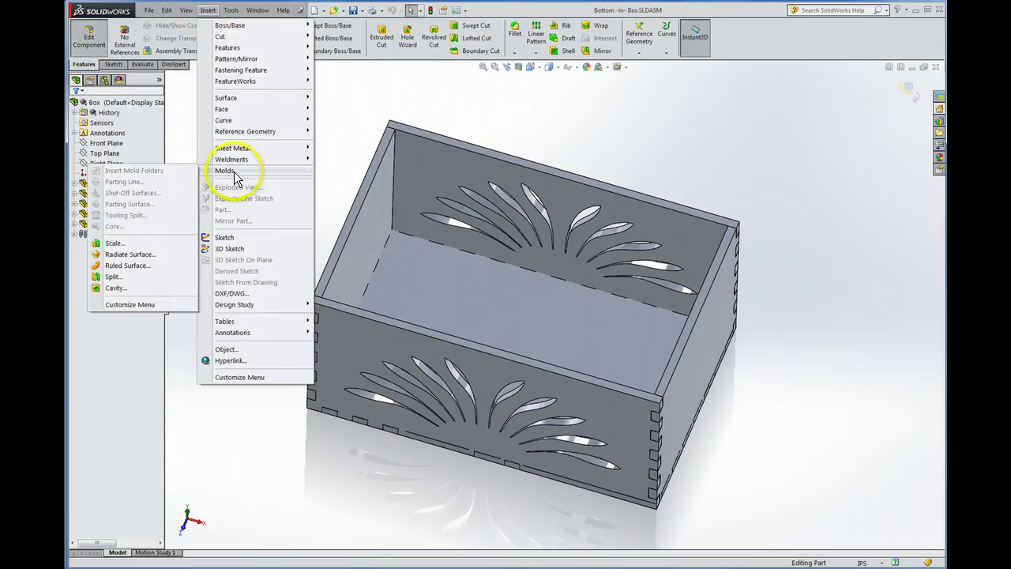
left_click(115, 288)
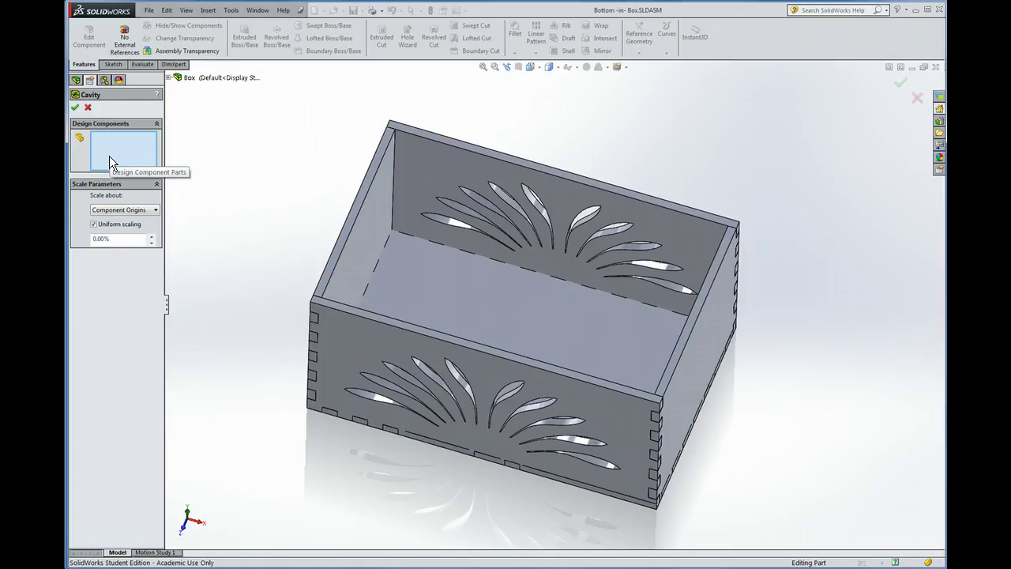
left_click(428, 161)
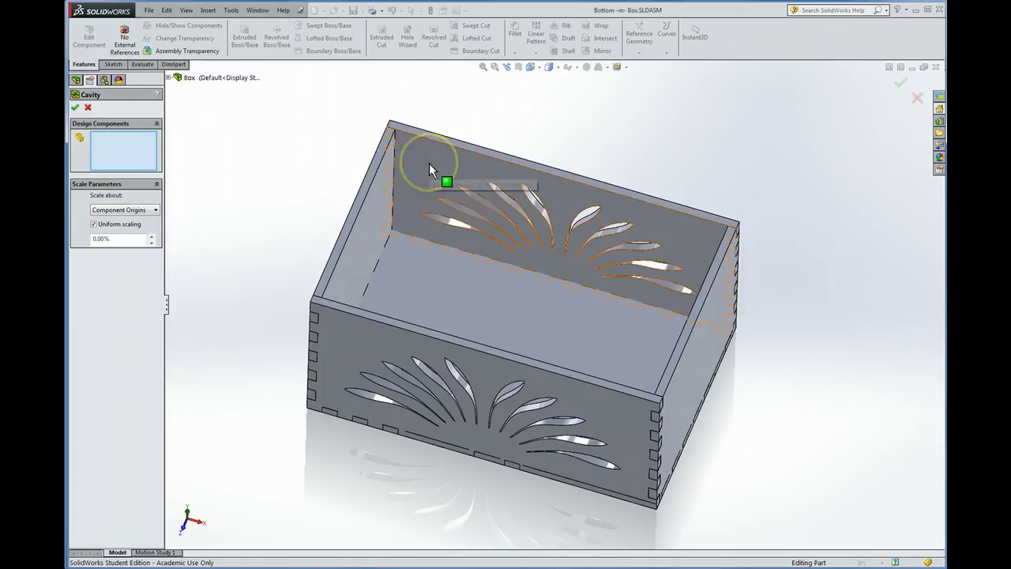
left_click(356, 225)
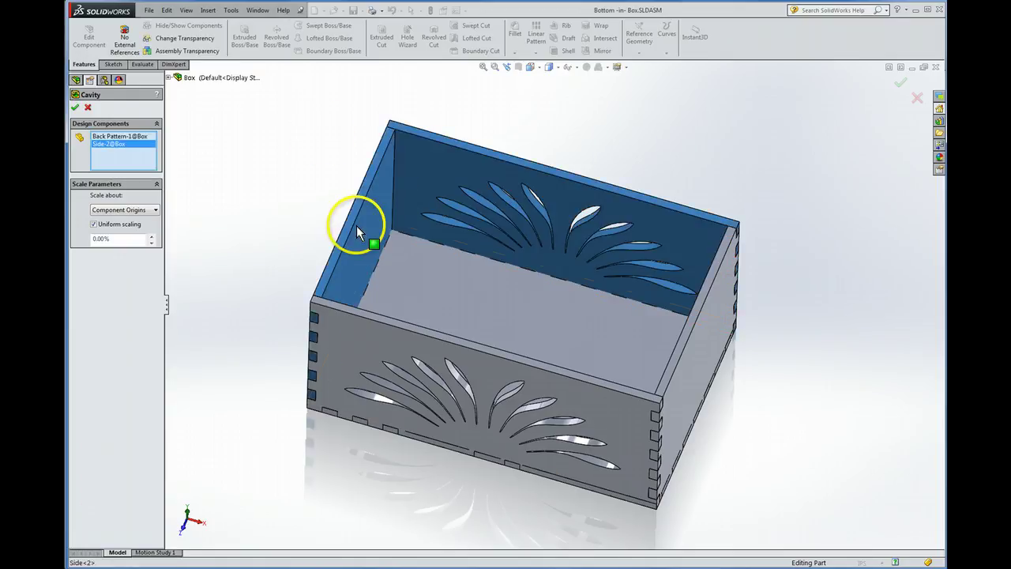
left_click(370, 351)
left_click(374, 337)
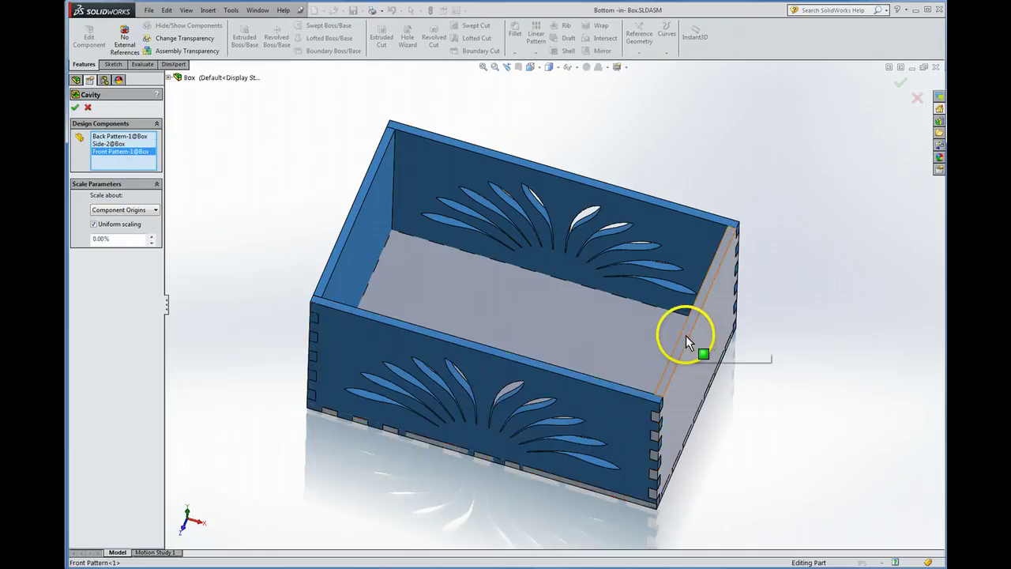
left_click(688, 336)
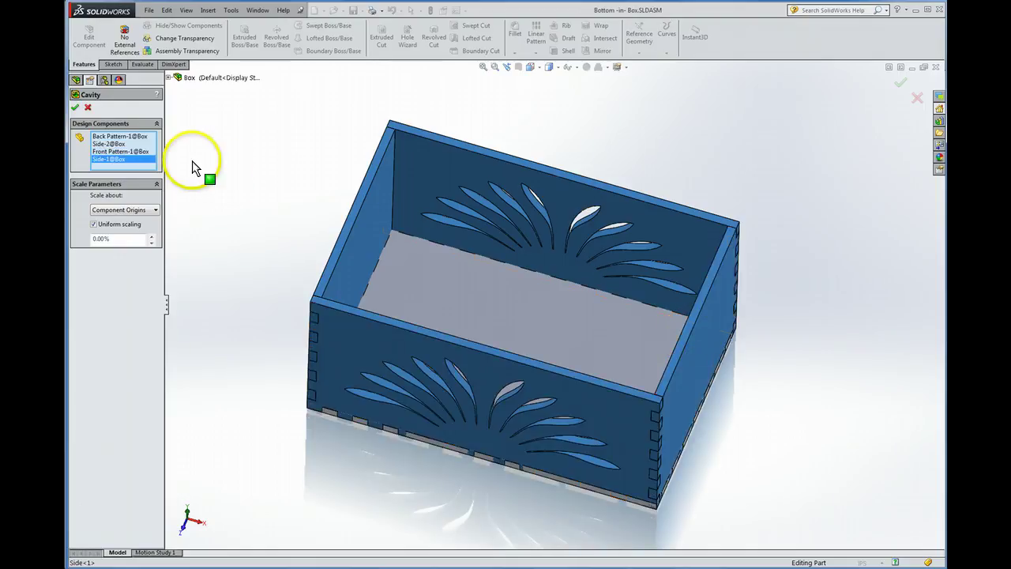
left_click(75, 110)
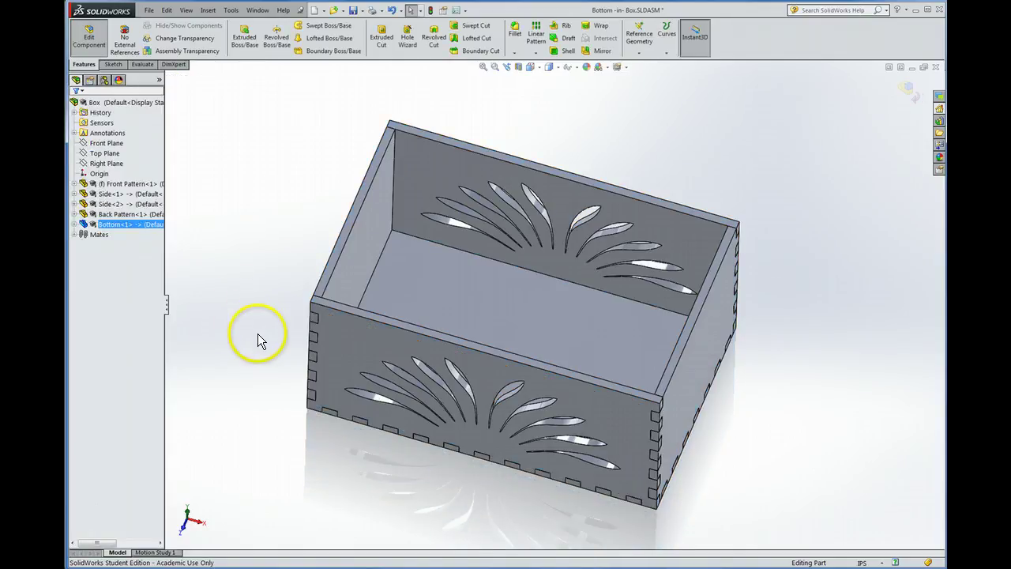
- Inspect the bottom panel's cut finger joints from underneath and save the document
middle_click_drag(258, 335, 285, 72)
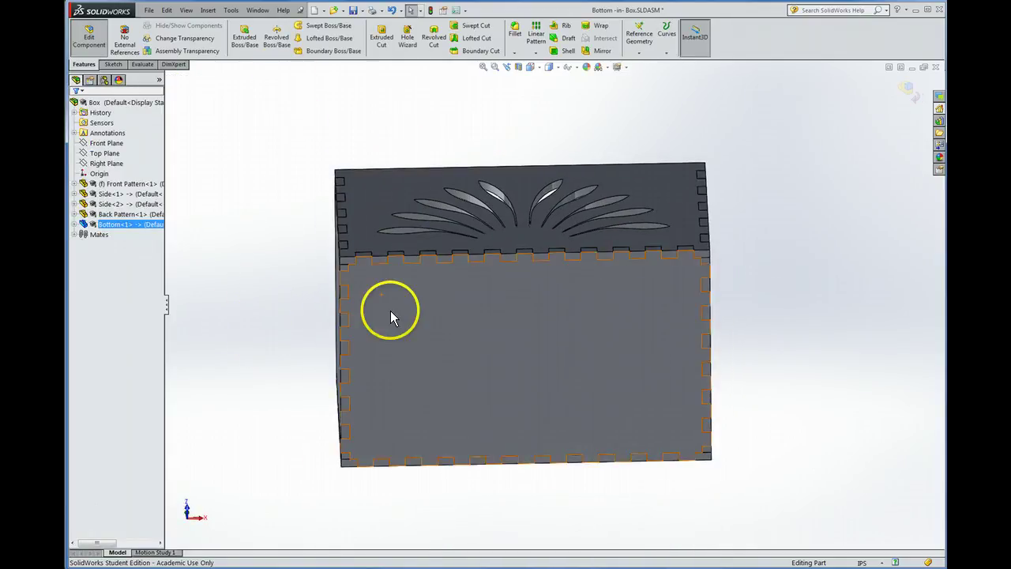
scroll(392, 302, "down", 3)
scroll(379, 237, "down", 2)
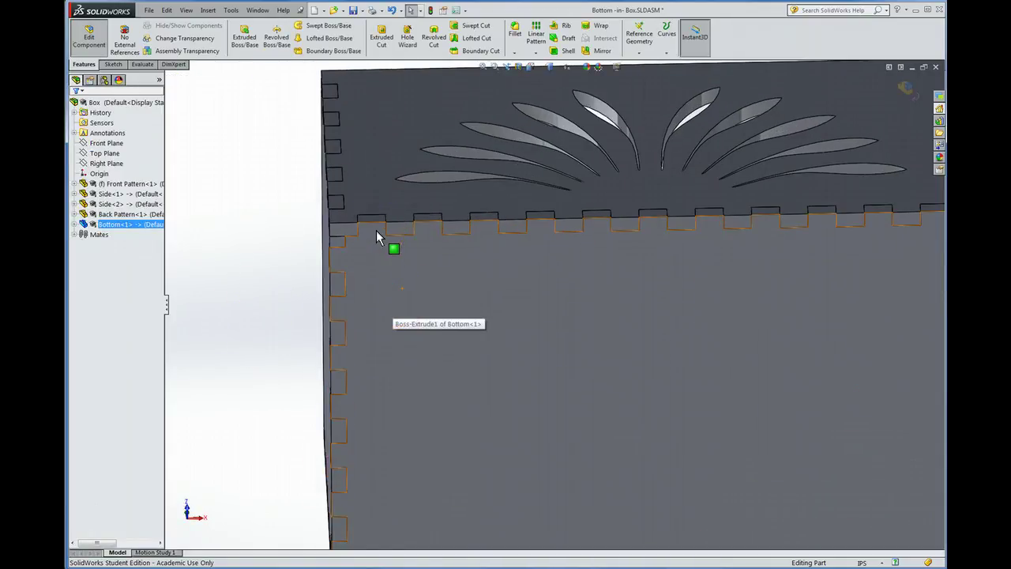
scroll(358, 242, "up", 3)
middle_click_drag(356, 245, 300, 388)
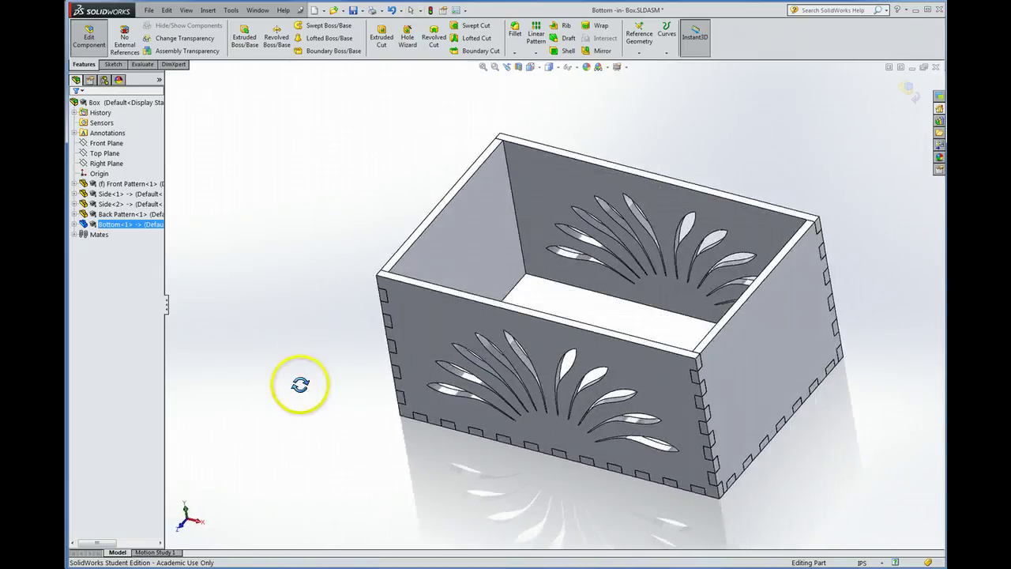
left_click(354, 11)
- Switch to the Side.SLDPRT document and expand its Cavity1 feature to examine the components used for the cut
left_click(258, 10)
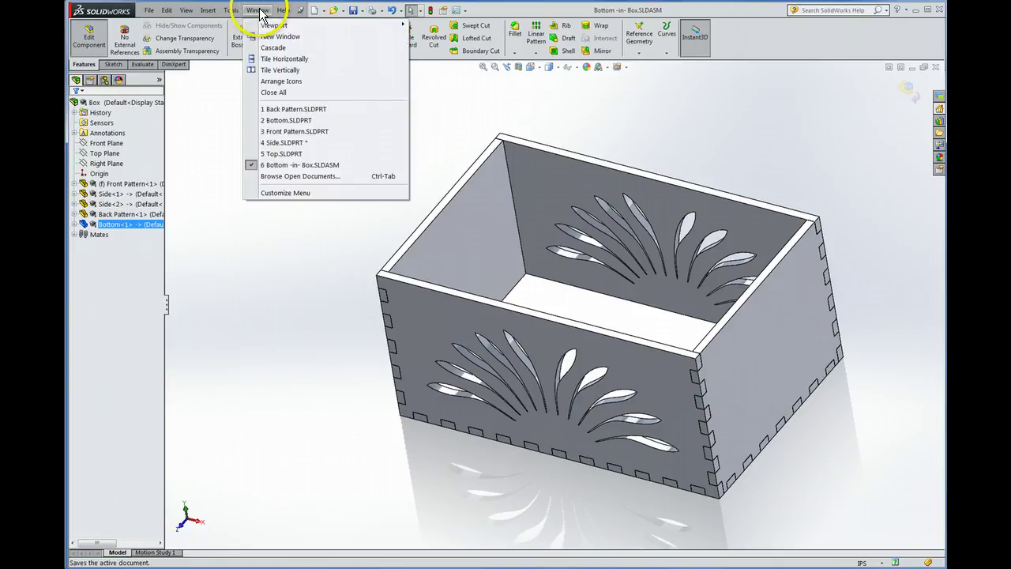
left_click(282, 143)
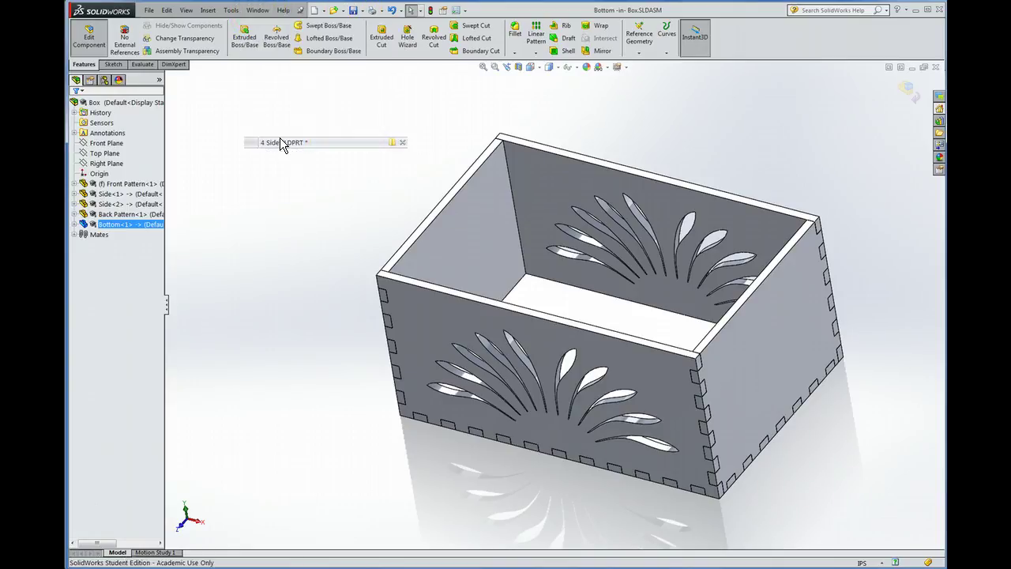
mouse_move(289, 163)
middle_mouse_down()
mouse_move(248, 151)
mouse_move(276, 149)
middle_mouse_up()
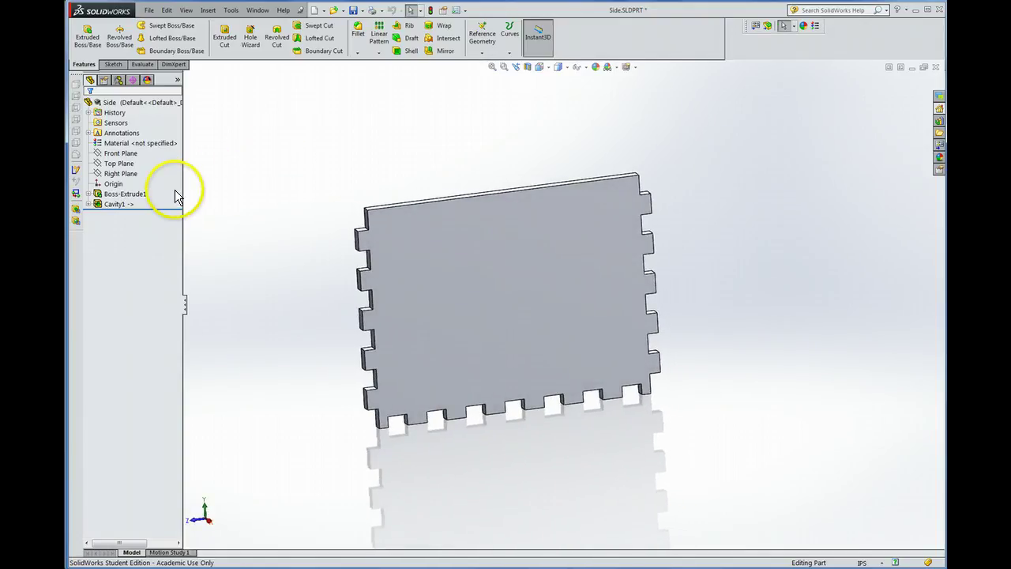
left_click(122, 203)
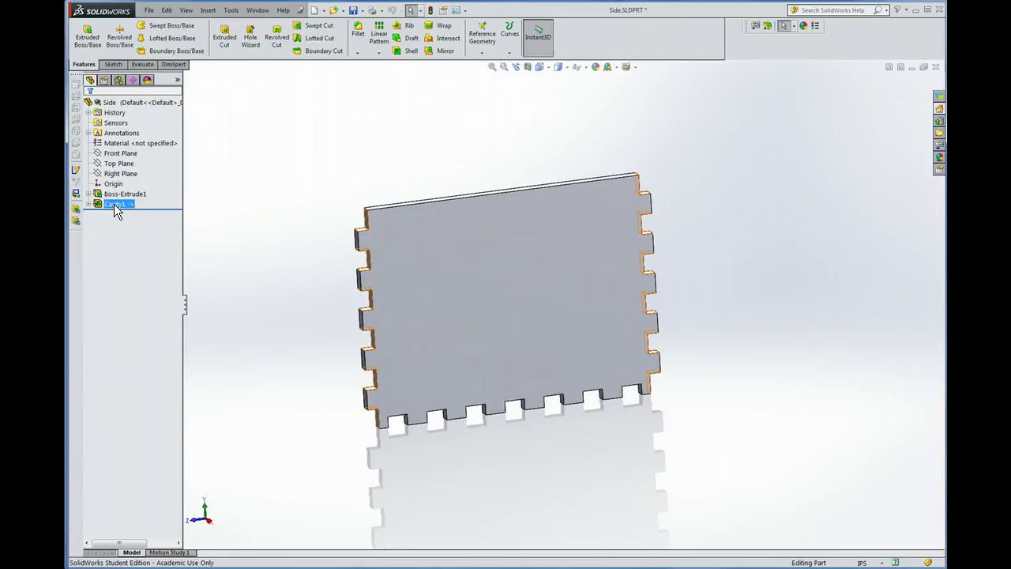
left_click(113, 175)
left_click(113, 205)
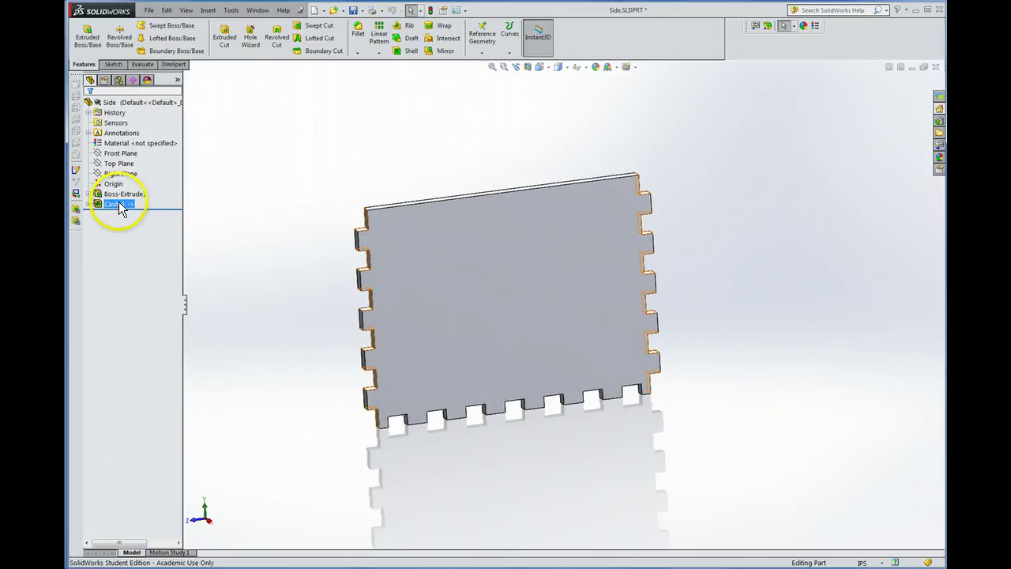
left_click(87, 204)
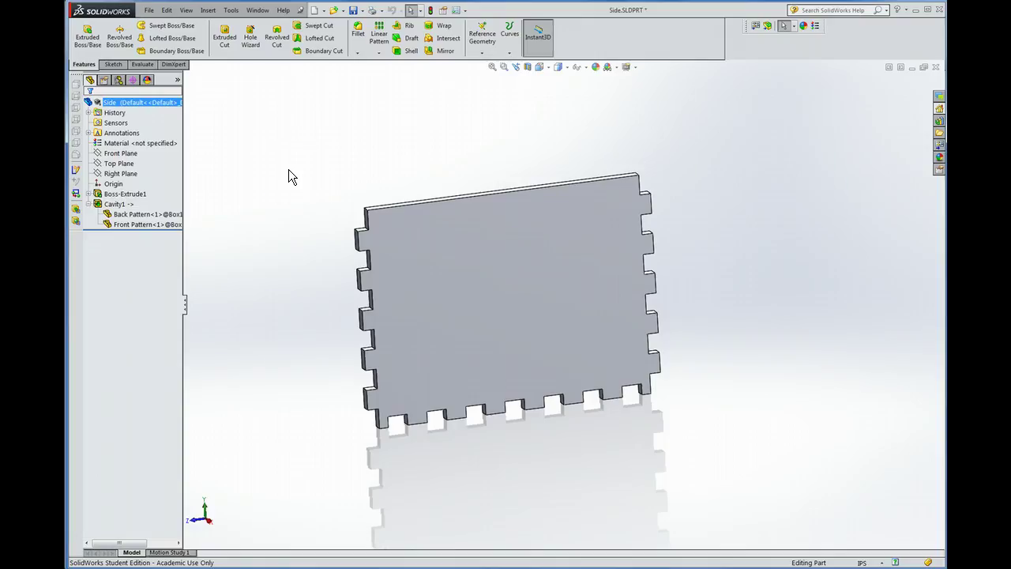
- Switch to the Bottom.SLDPRT document and expand its Cavity1 feature to examine the referenced panels
left_click(257, 10)
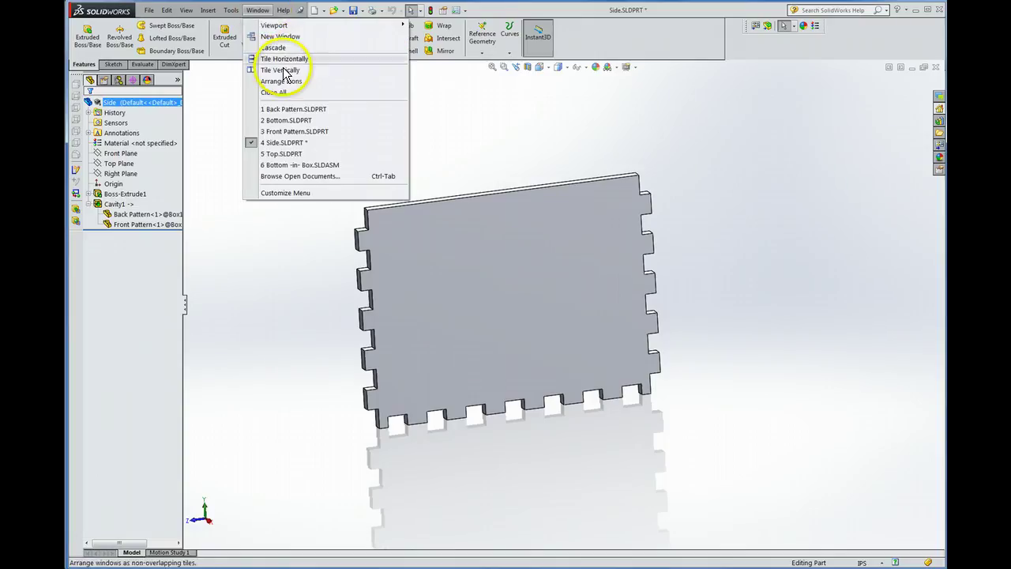
left_click(284, 120)
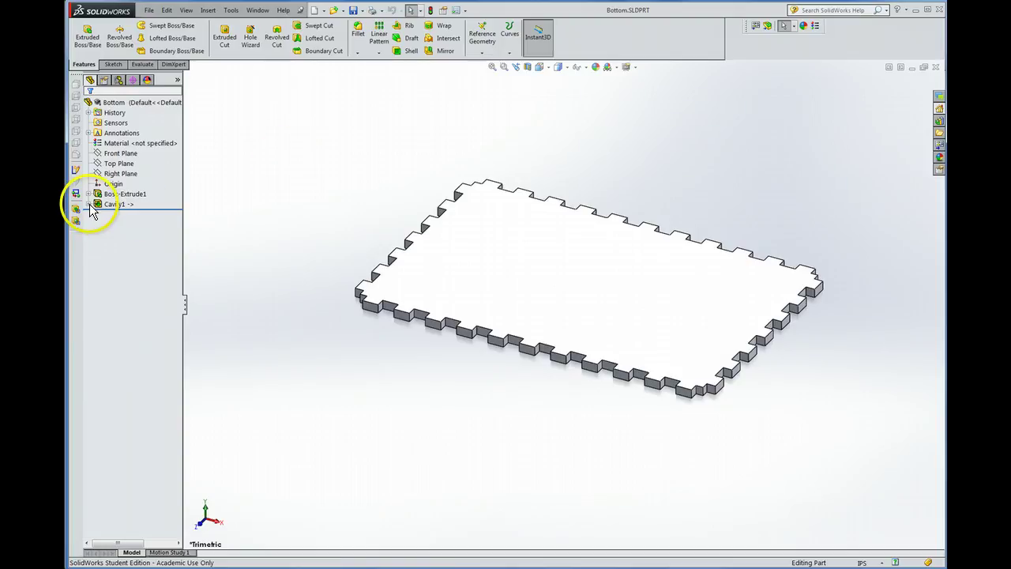
left_click(88, 203)
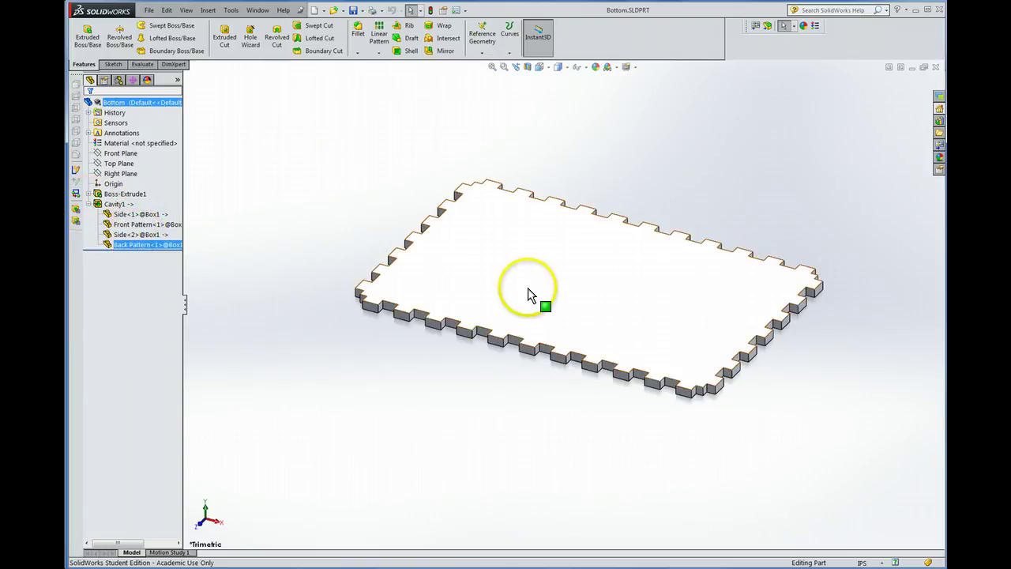
- Return to the box assembly, finish editing the bottom part, and check the joints from the other side
left_click(257, 10)
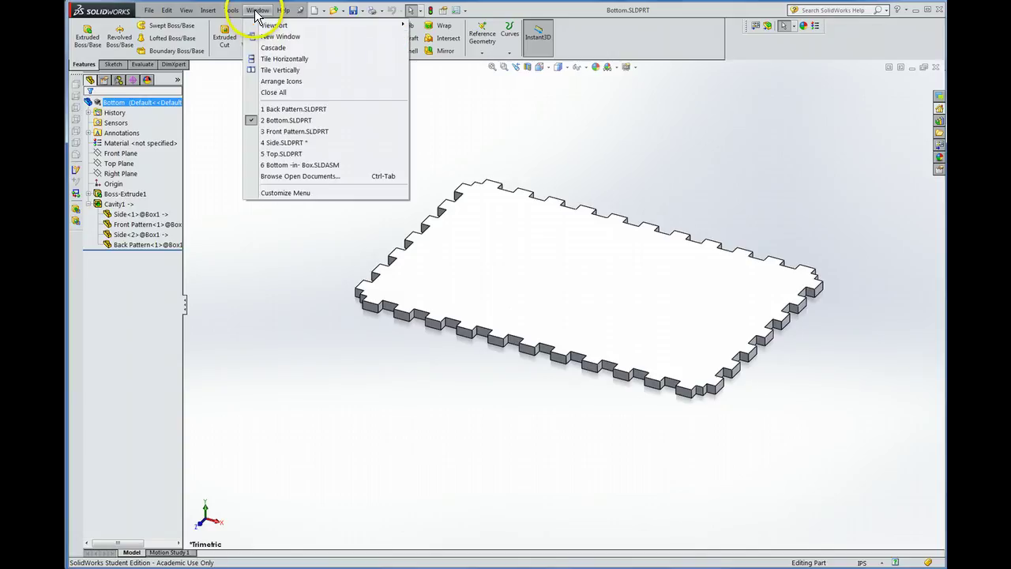
left_click(287, 165)
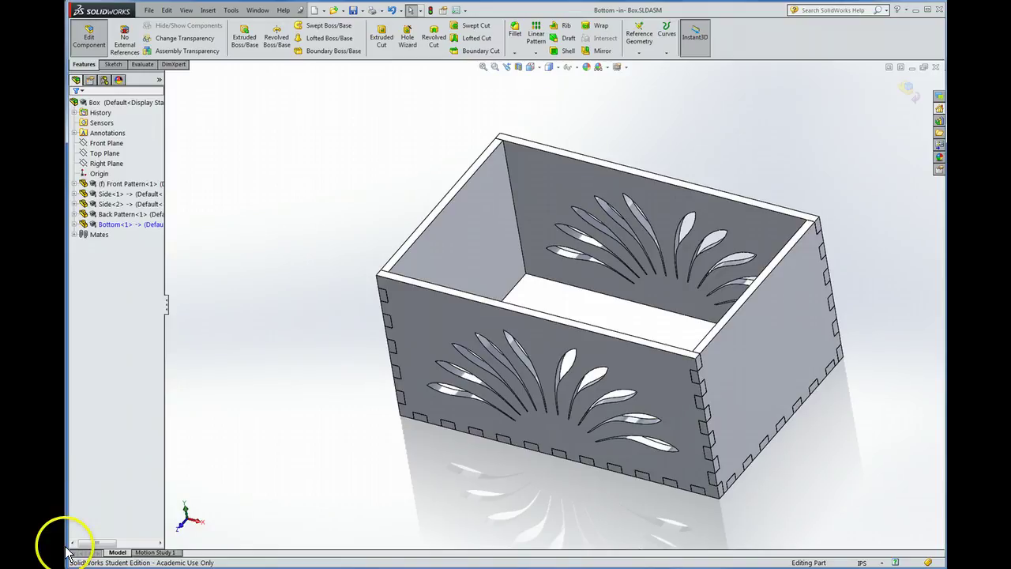
left_click(88, 44)
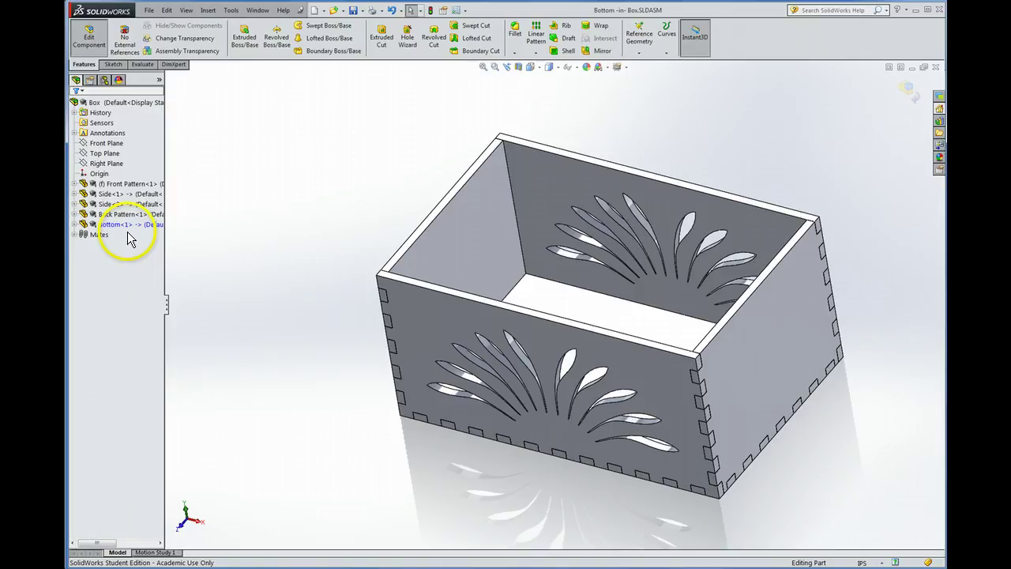
left_click(99, 32)
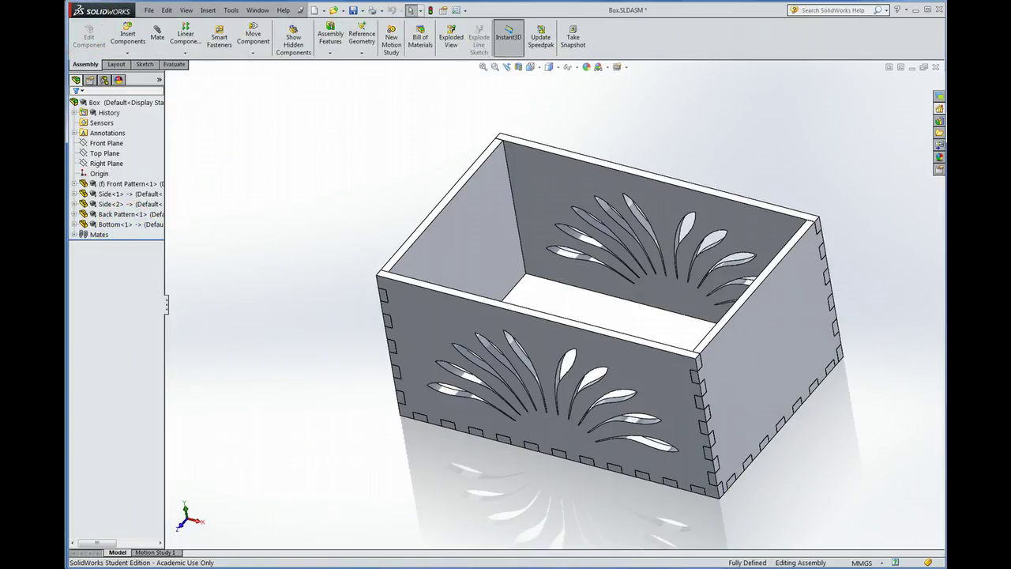
middle_click_drag(198, 419, 255, 419)
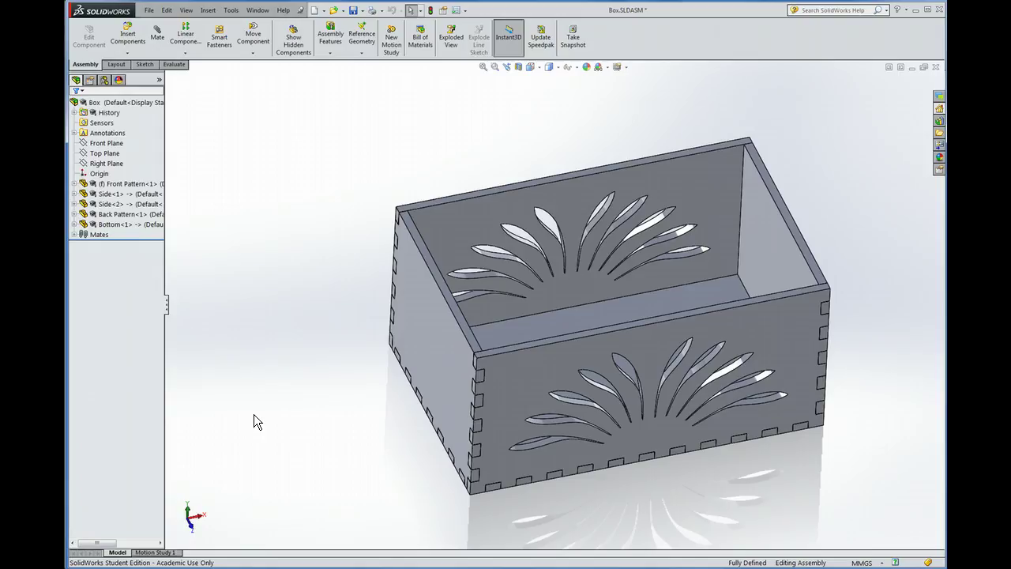
left_click(442, 192)
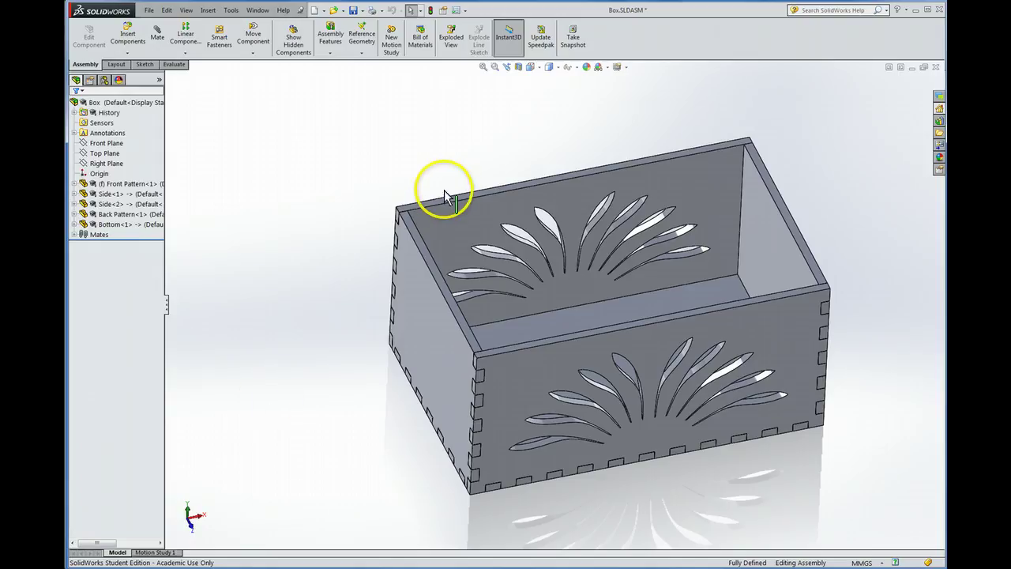